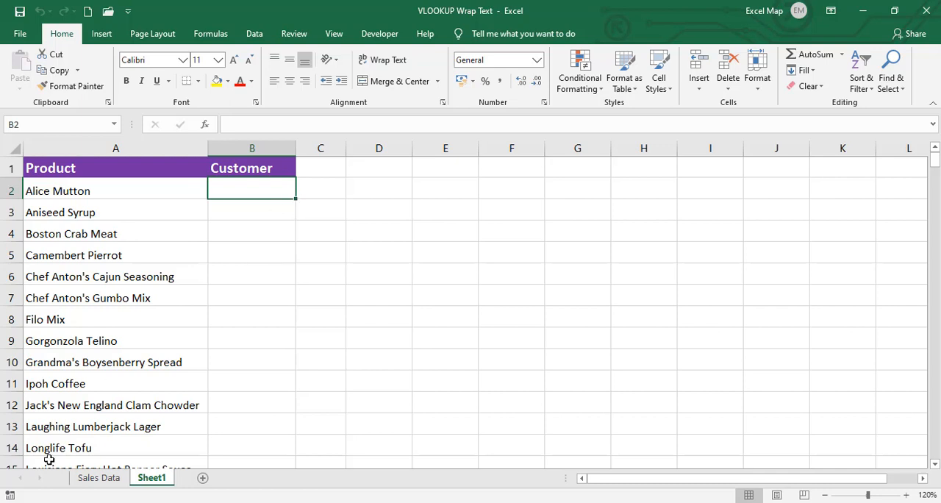
- Compare the customer table on the Sales Data sheet with the product list on Sheet1
click(99, 479)
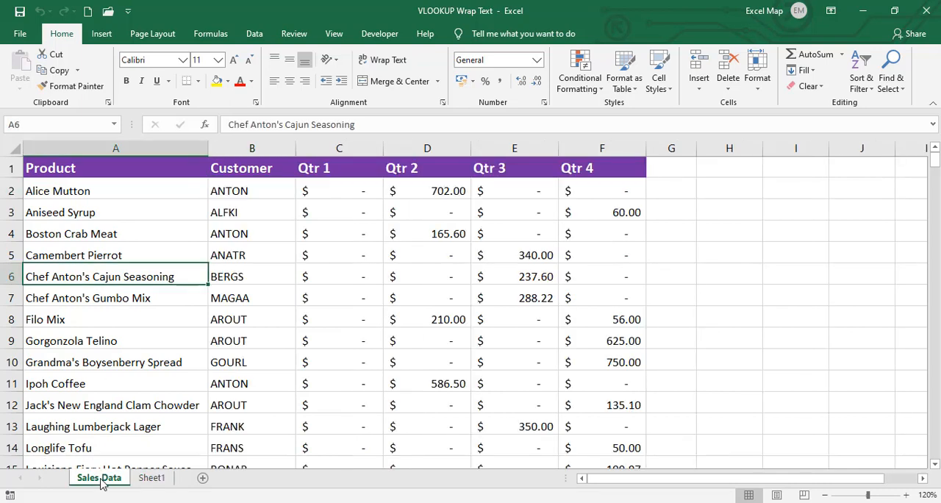
click(146, 483)
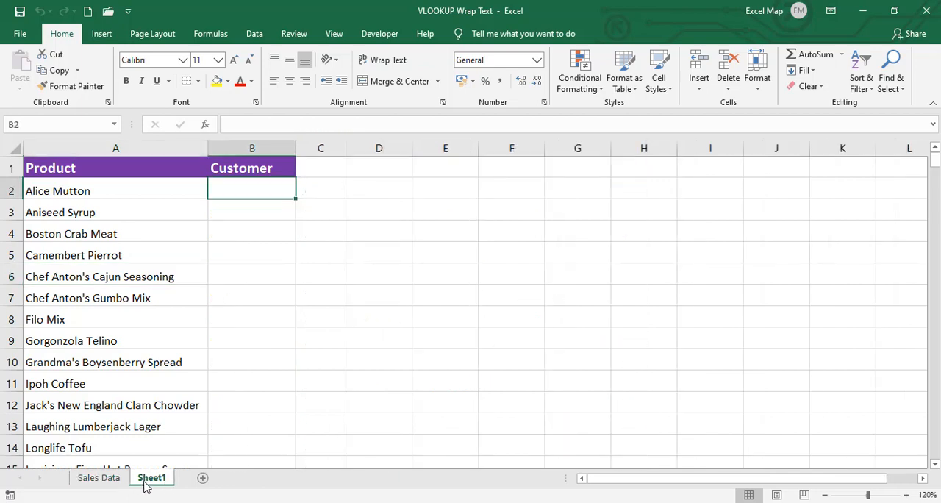
click(110, 478)
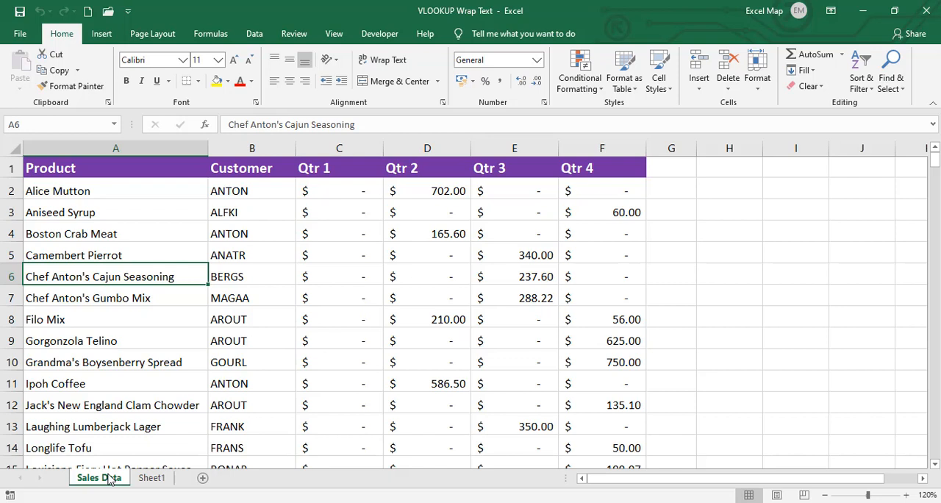
click(149, 478)
click(140, 251)
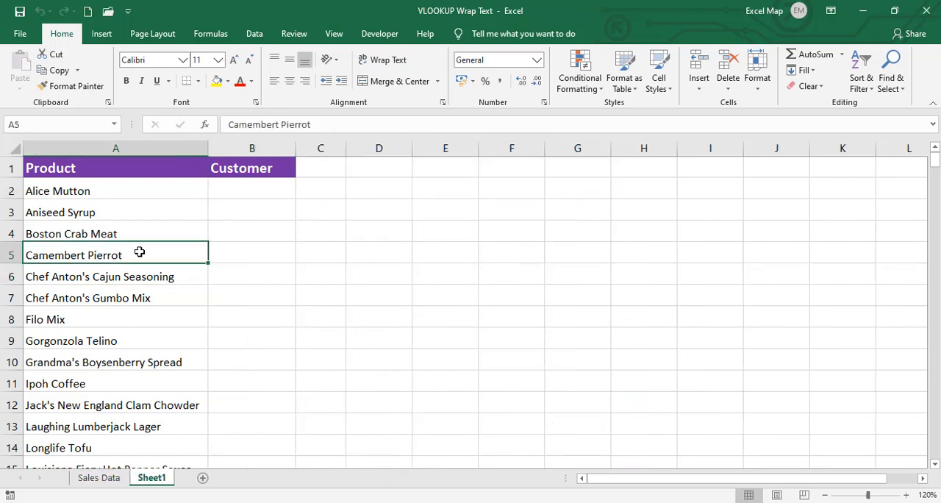
- Insert a line break between "Alice" and "Mutton" in cell A2 of Sheet1 and auto-fit the height of row 2
click(129, 186)
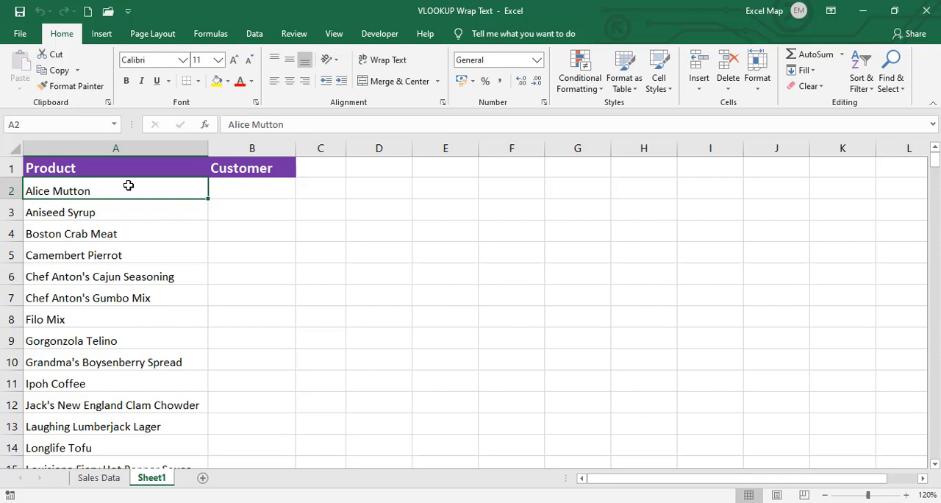
double_click(53, 189)
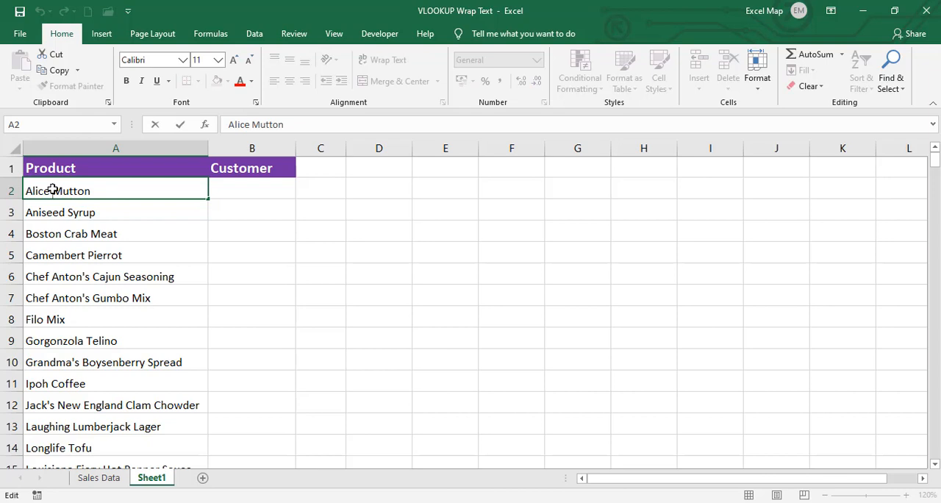
key(alt+Return)
click(66, 340)
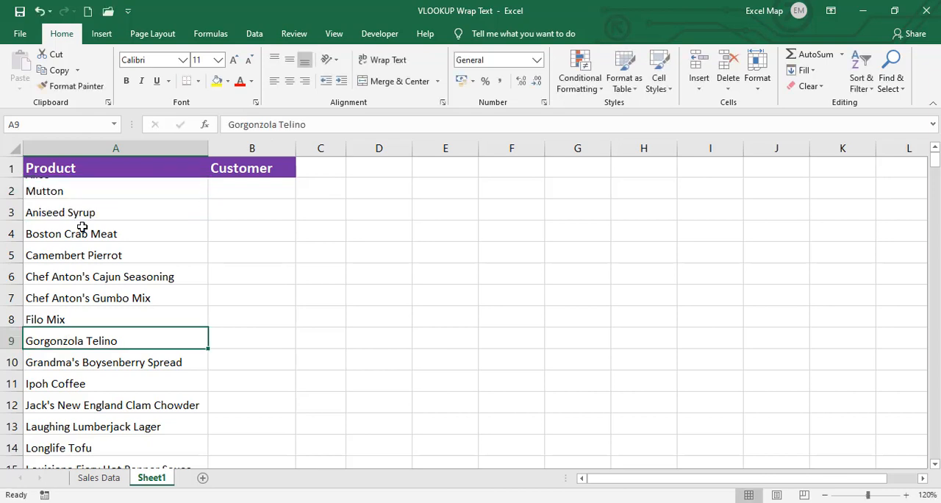
key(Up)
key(Up)
key(Up)
key(Up)
key(Up)
key(Up)
key(Up)
key(Up)
key(Down)
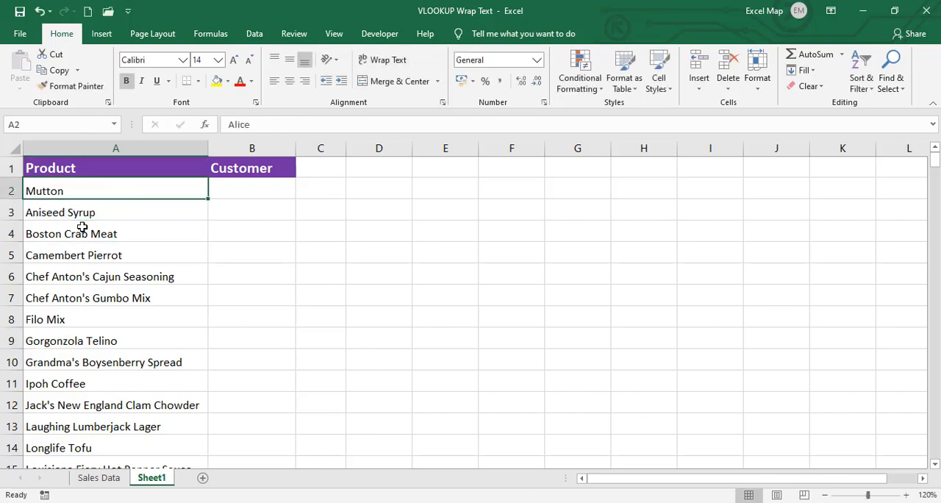
double_click(13, 200)
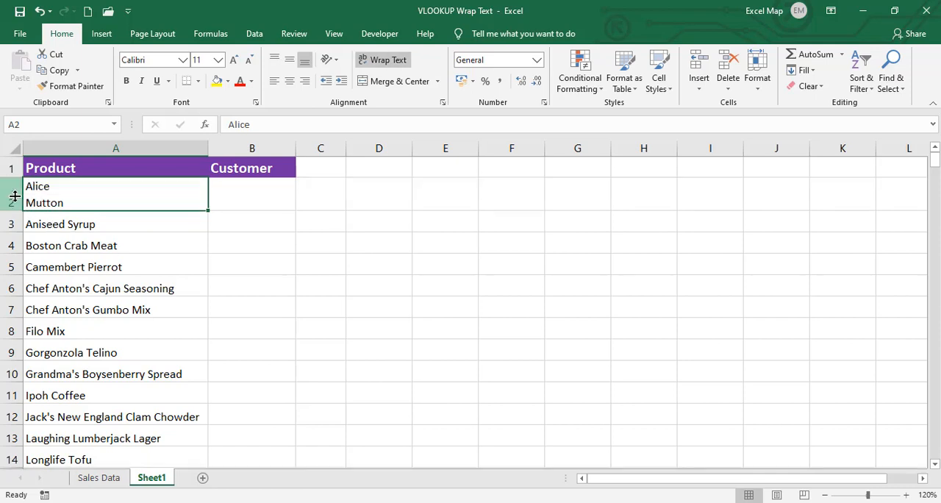
- Add a leading space before "Chef Anton's Gumbo Mix" in cell A7
click(130, 268)
key(Down)
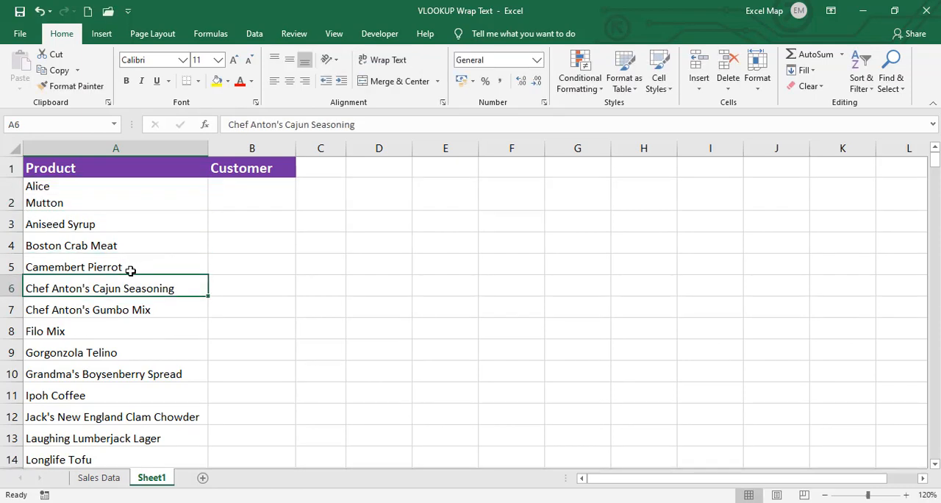
double_click(25, 306)
key(Return)
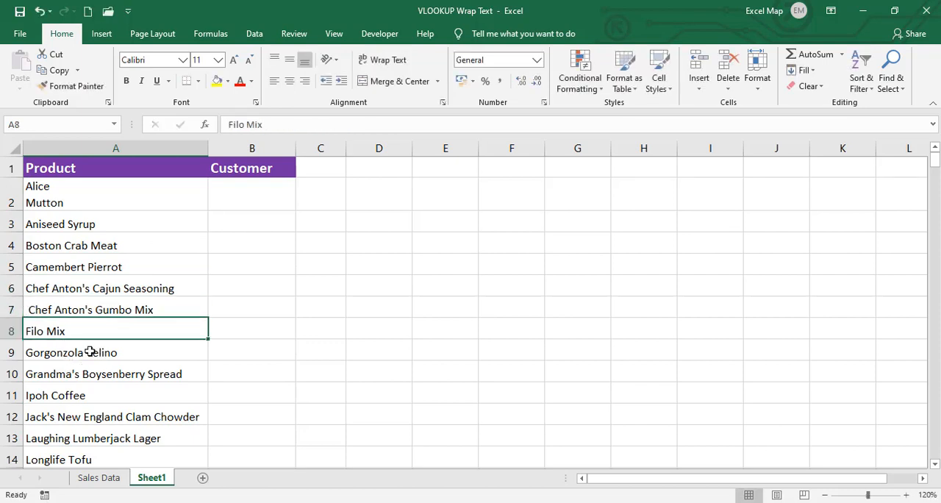
- Insert a line break between "Gorgonzola" and "Telino" in cell A9
double_click(89, 352)
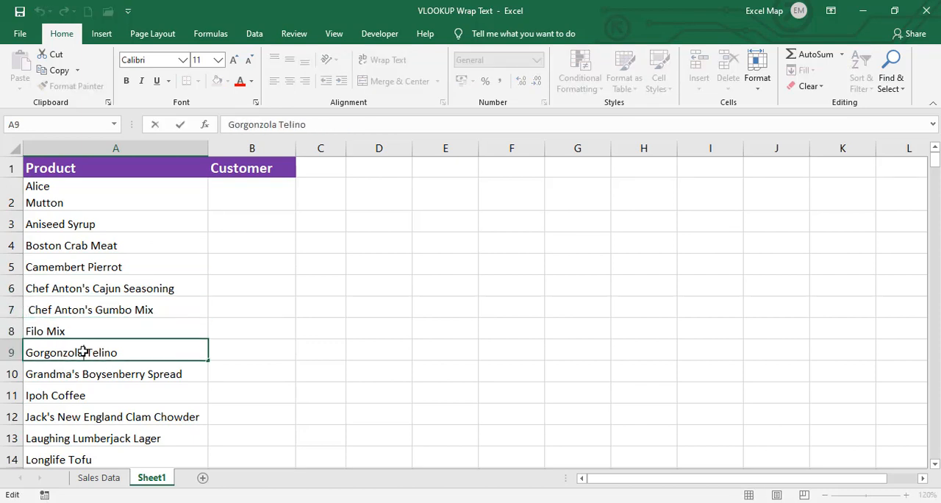
key(alt+Return)
click(97, 331)
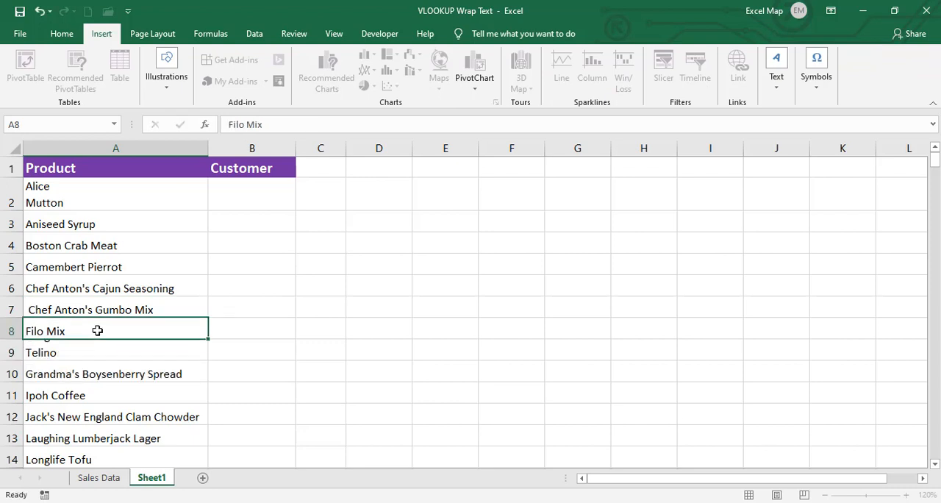
- Enter the function names CLEAN in cell E5 and TRIM in cell E6 as notes
click(108, 268)
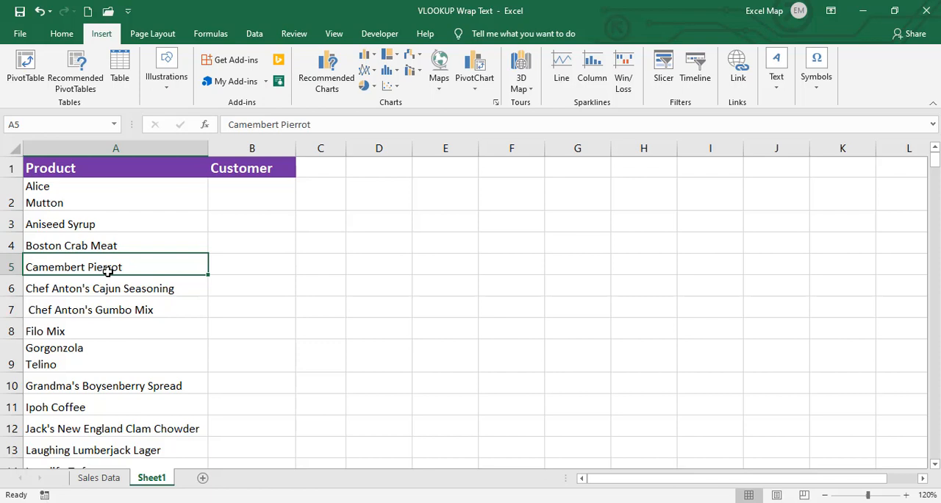
key(Right)
key(Right)
key(Right)
key(Right)
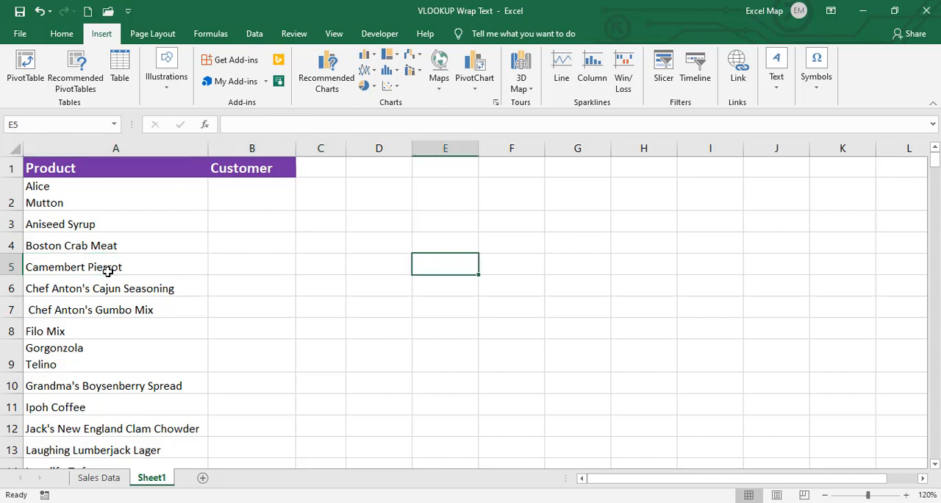
text(CLEAN)
key(Return)
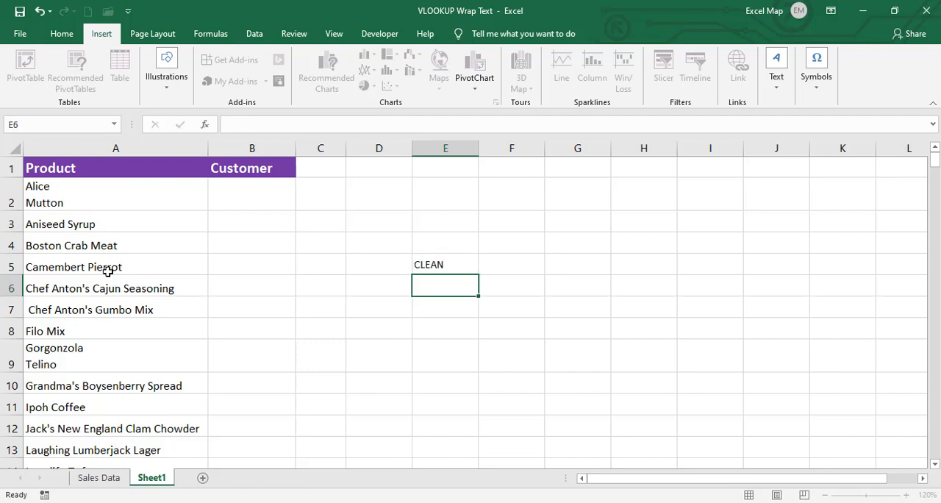
text(TRIM)
key(Tab)
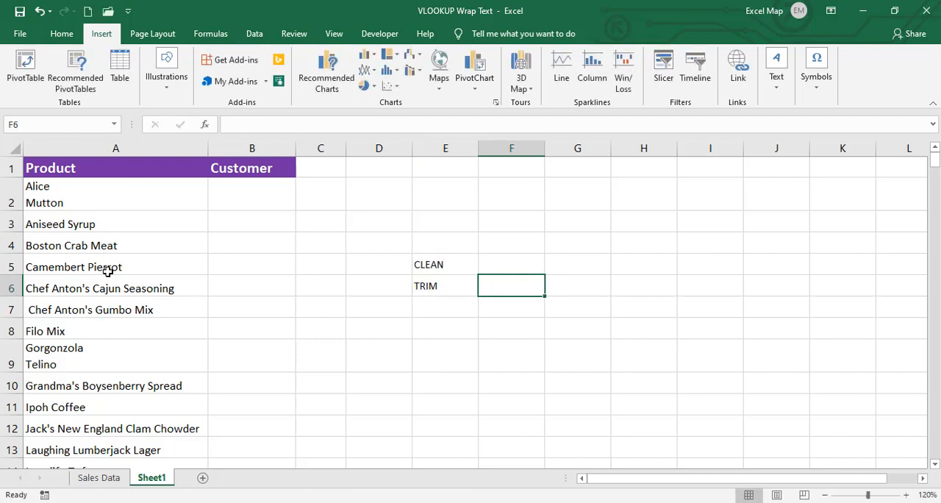
key(Left)
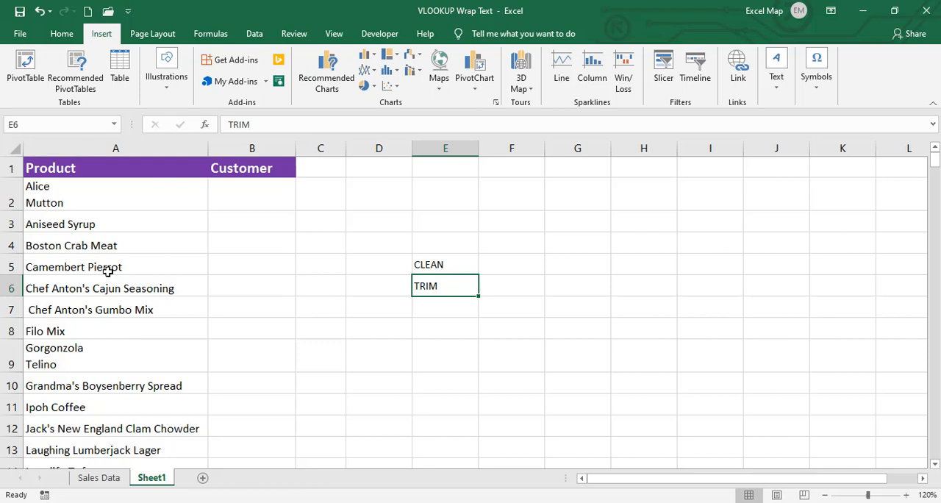
key(Left)
key(Left)
key(Left)
key(Left)
key(Up)
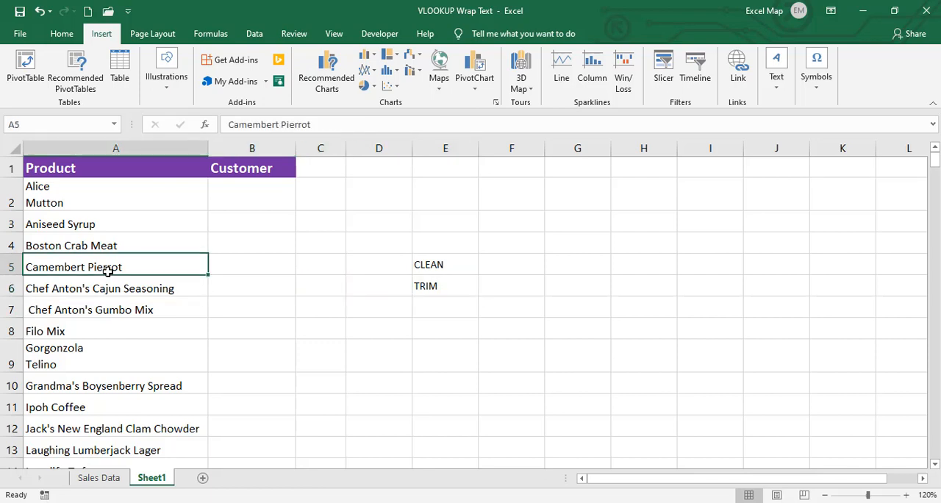
key(Up)
key(Up)
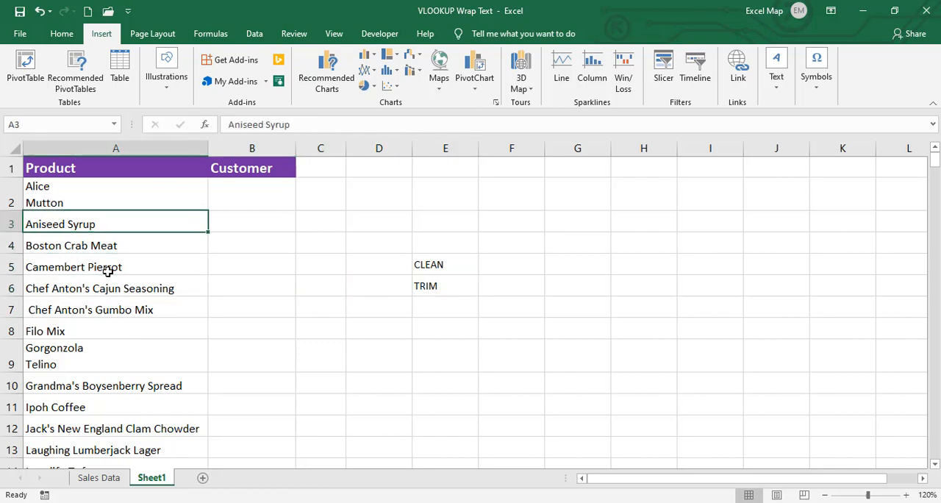
key(Down)
key(Right)
key(Right)
key(Right)
key(Right)
key(Down)
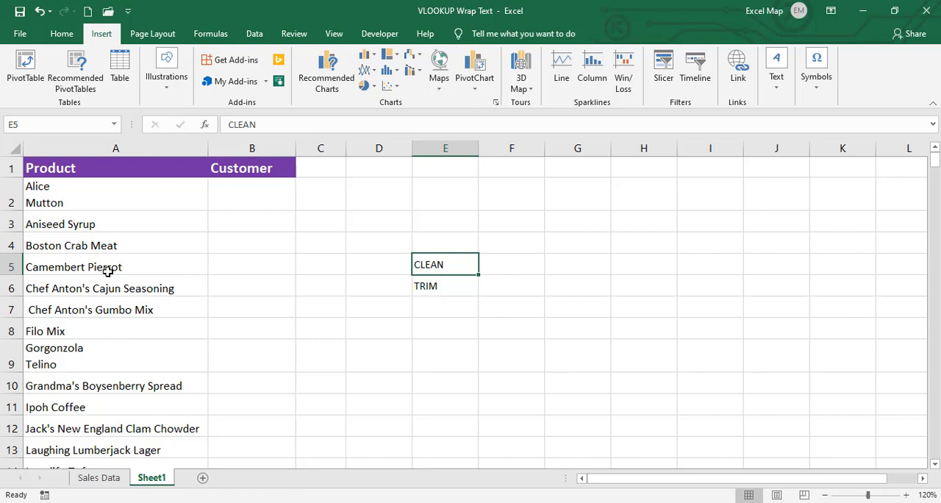
- Look up the CLEAN and TRIM functions in the function library's list of text functions
click(211, 33)
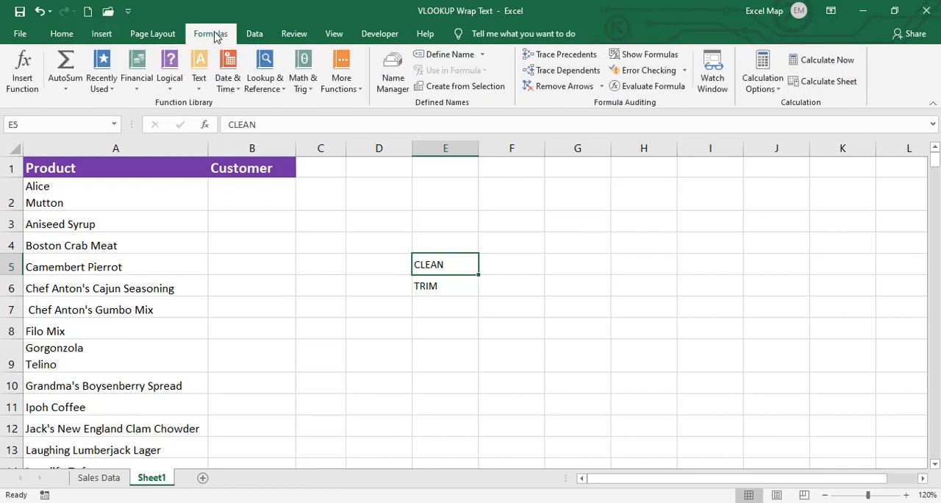
click(200, 80)
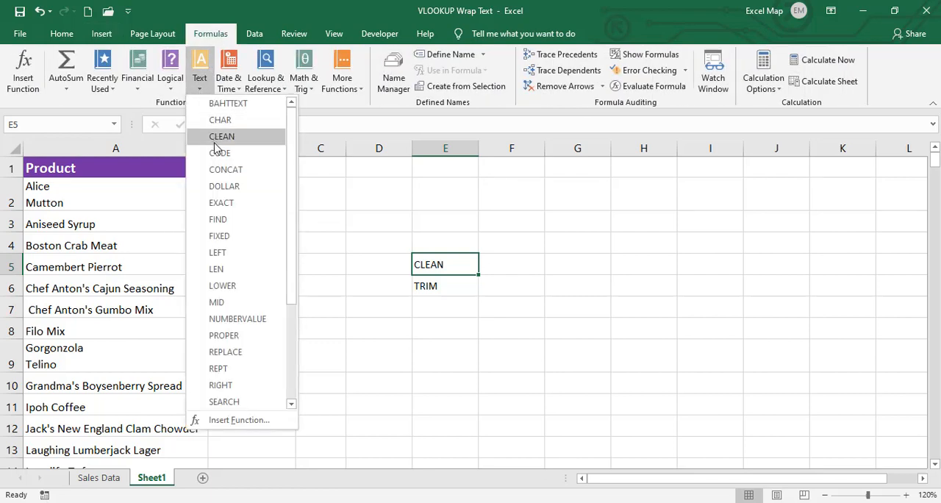
click(291, 352)
click(403, 318)
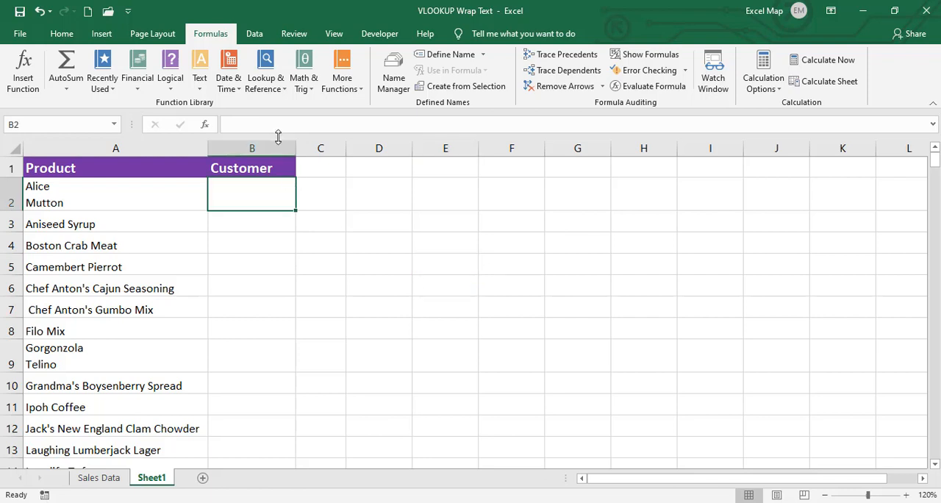
- Widen the Customer column and begin a VLOOKUP formula in B2 with CLEAN(TRIM(A2)) as the lookup value
drag(294, 147, 375, 148)
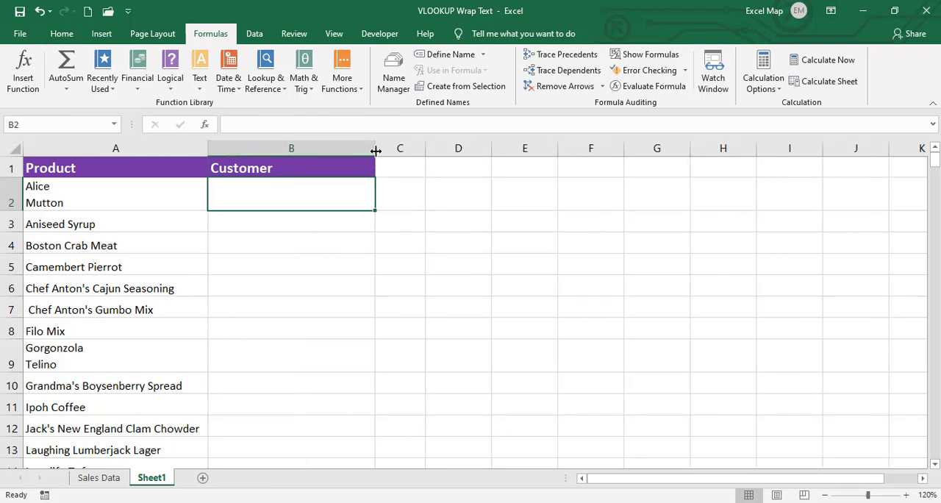
text(=VLOOKUP()
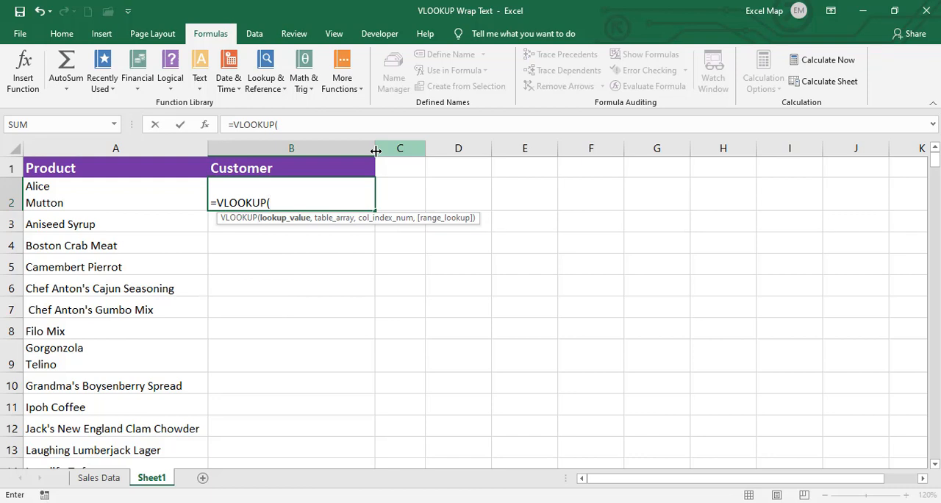
text(CLEAN()
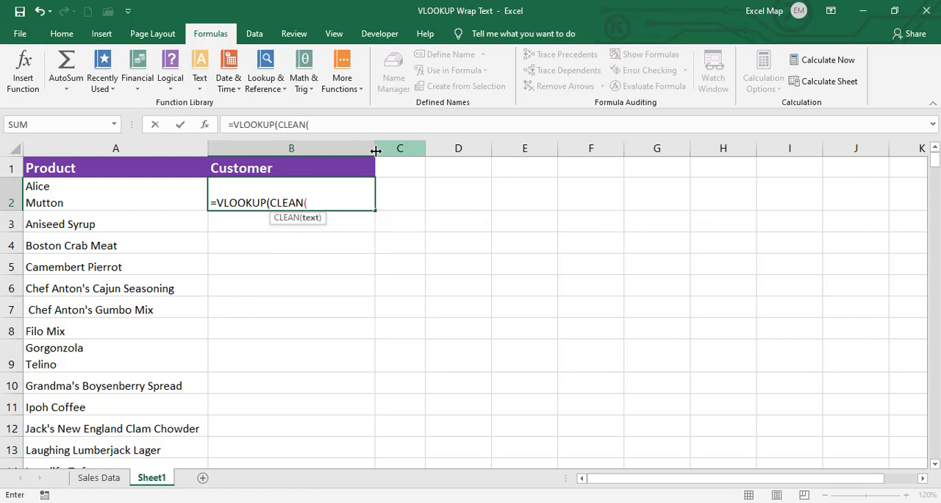
text(TRIM()
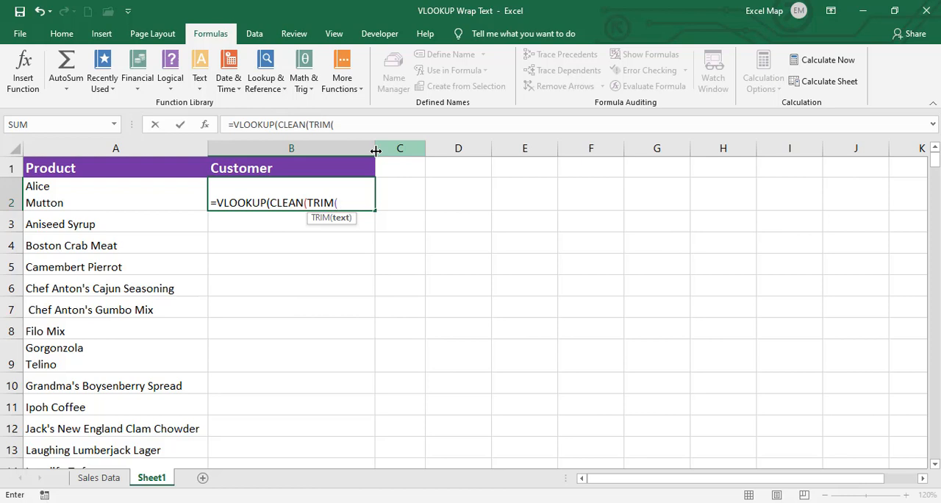
key(Left)
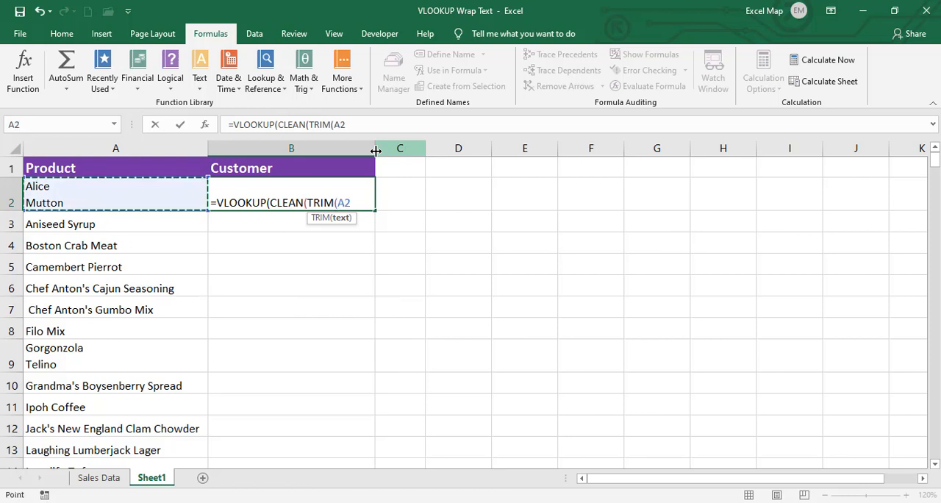
text())
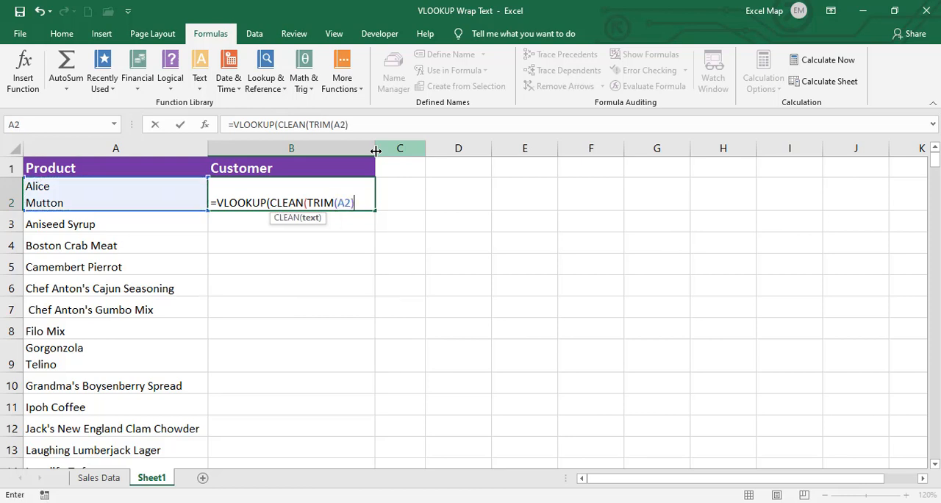
text(),)
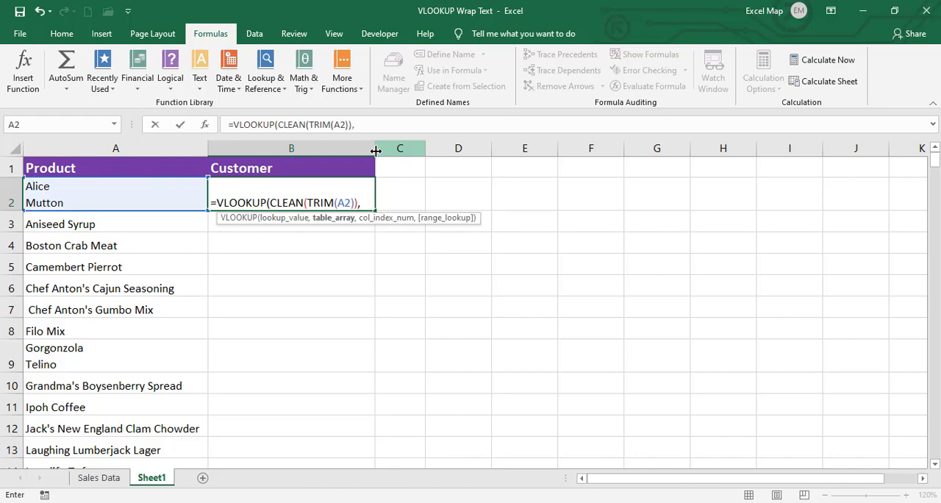
- Complete the VLOOKUP formula in B2 with table array 'Sales Data'!A:F, column index 2 and exact match 0
click(94, 479)
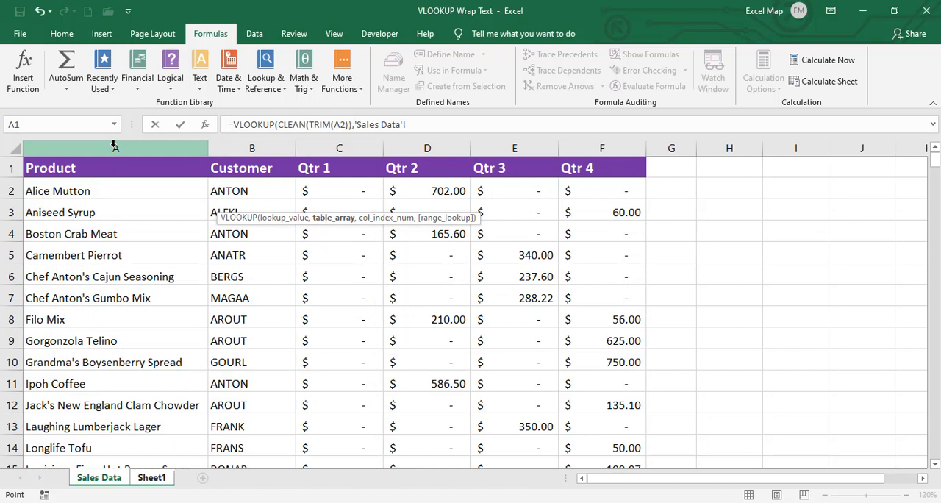
drag(114, 145, 626, 145)
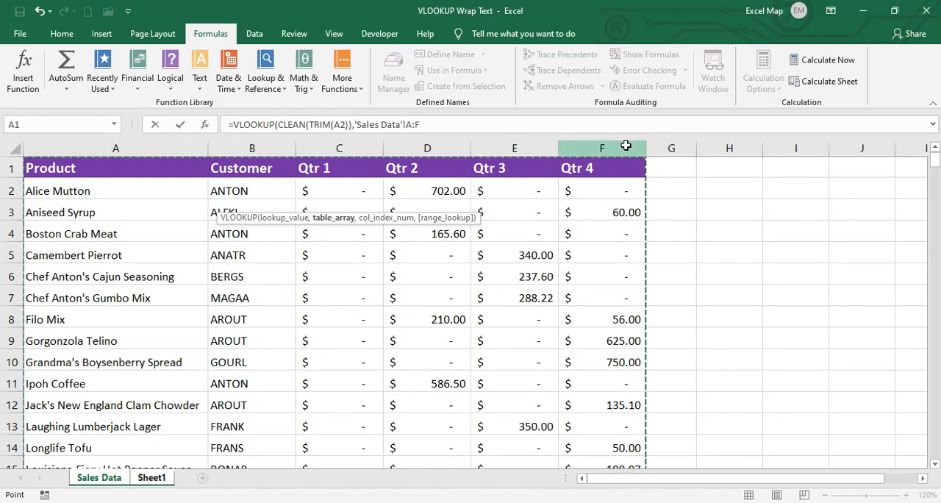
text(,)
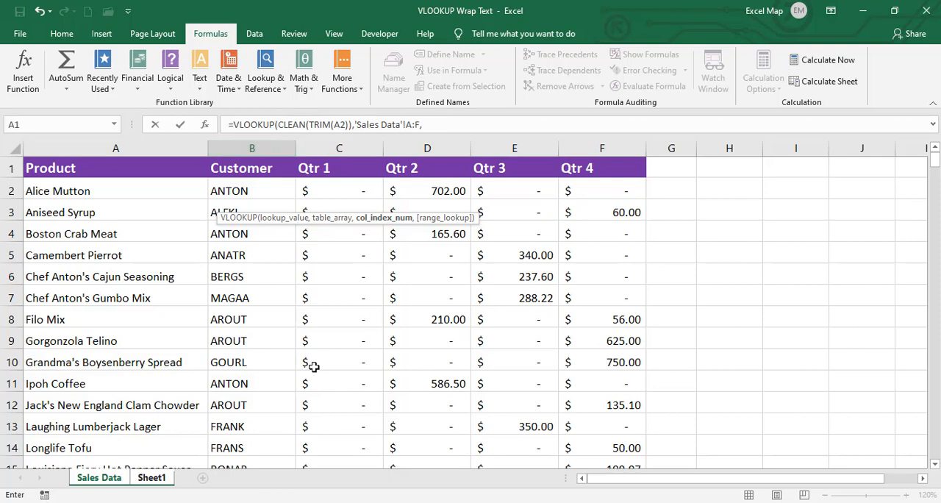
text(2,0)
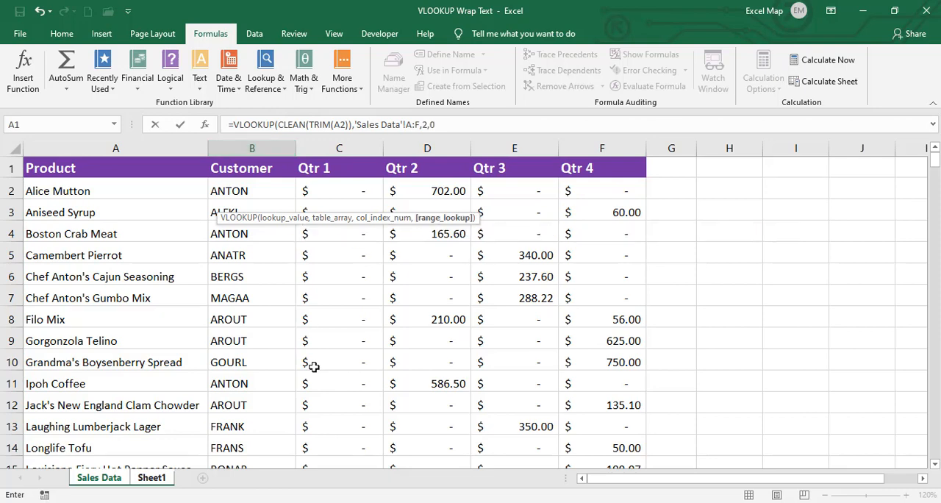
key(Return)
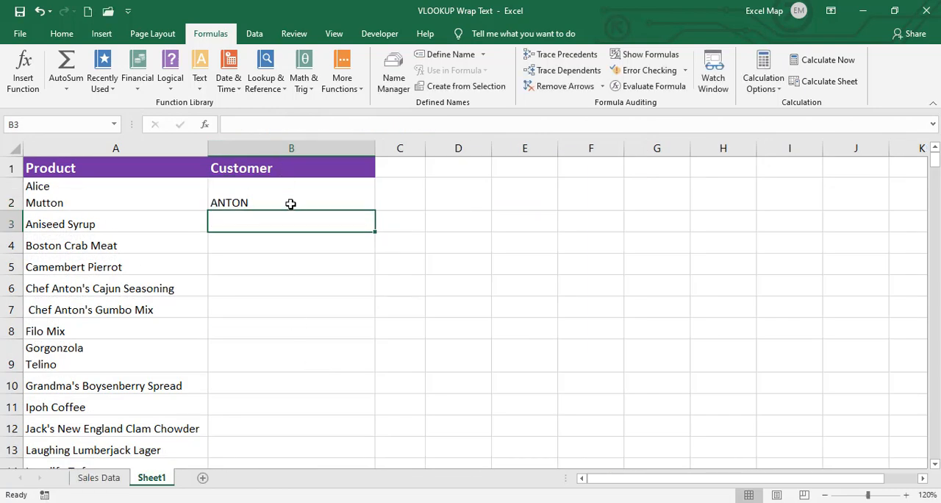
- Fill the CLEAN and TRIM VLOOKUP formula from B2 down through the Customer column
click(290, 204)
double_click(376, 211)
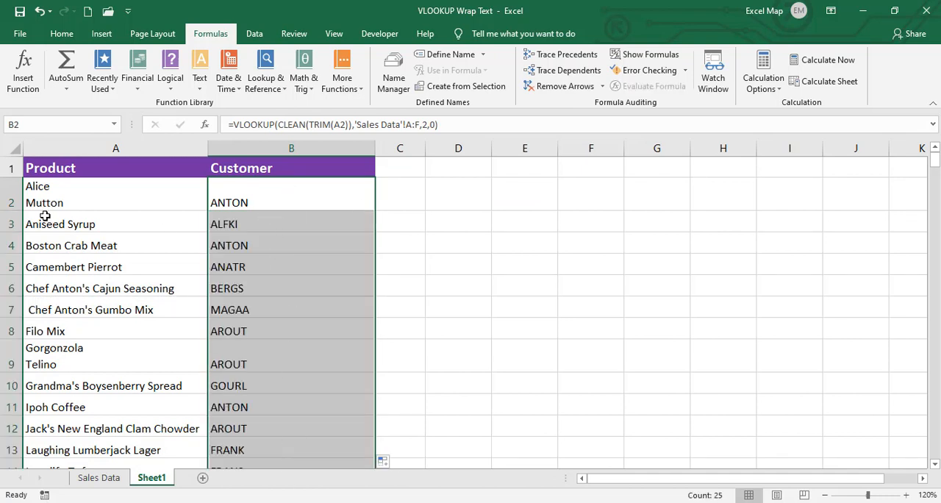
click(279, 197)
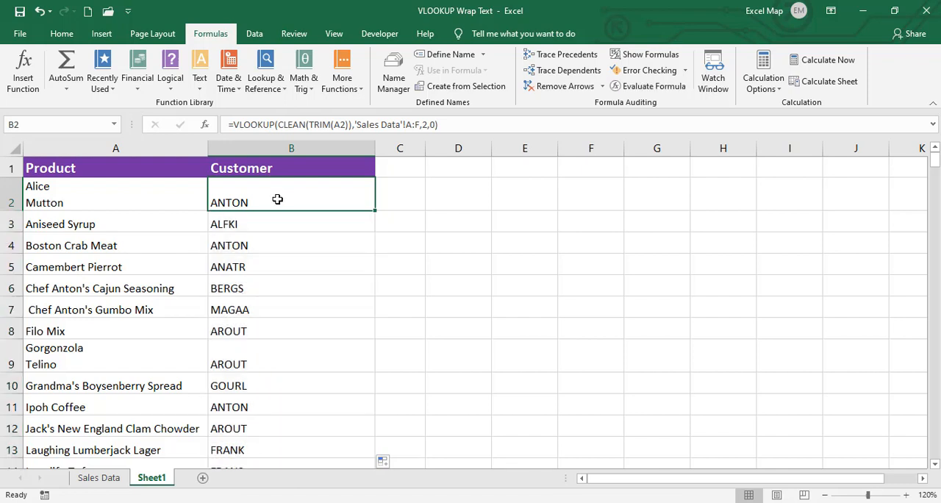
- Clear all the lookup formulas below the Customer header, from B2 to the end of the list
click(115, 147)
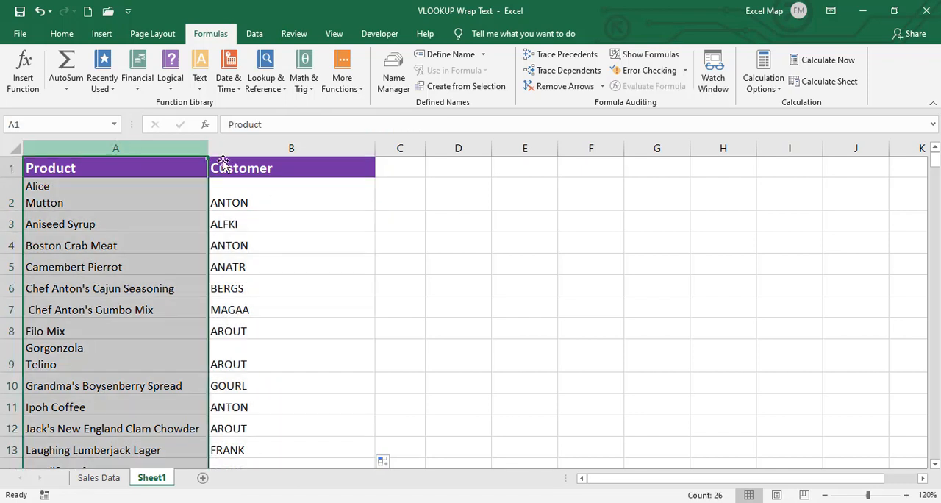
click(300, 183)
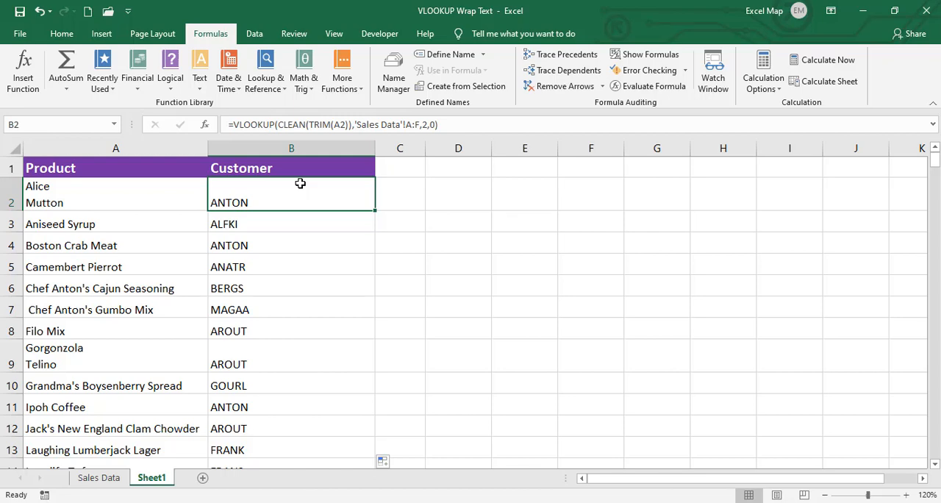
key(ctrl+shift+Down)
key(Delete)
key(ctrl+BackSpace)
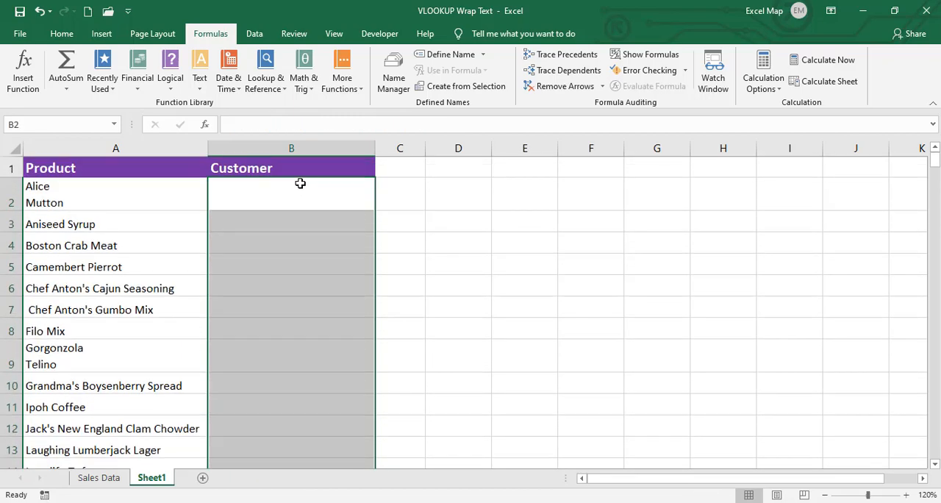
- Begin a plain VLOOKUP formula in B2 with A2 as the lookup value
click(300, 183)
text(=VL)
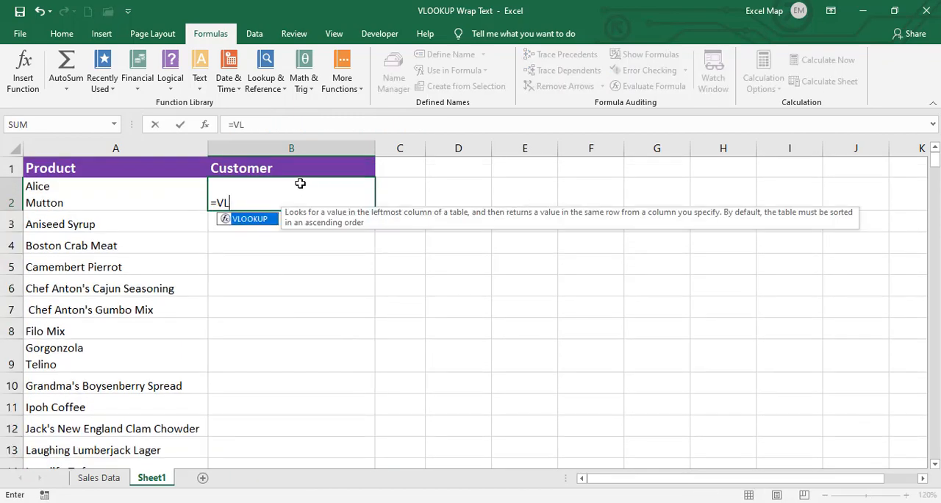
text(O)
key(Tab)
key(Left)
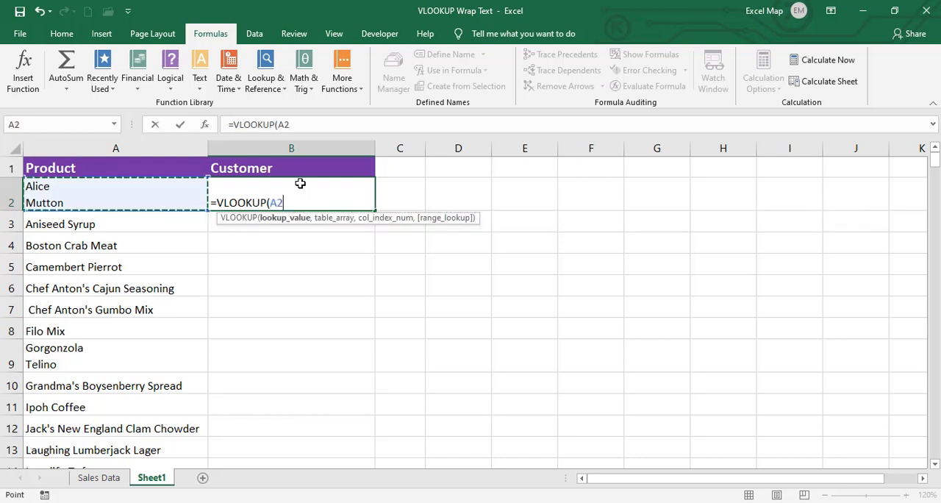
text(,)
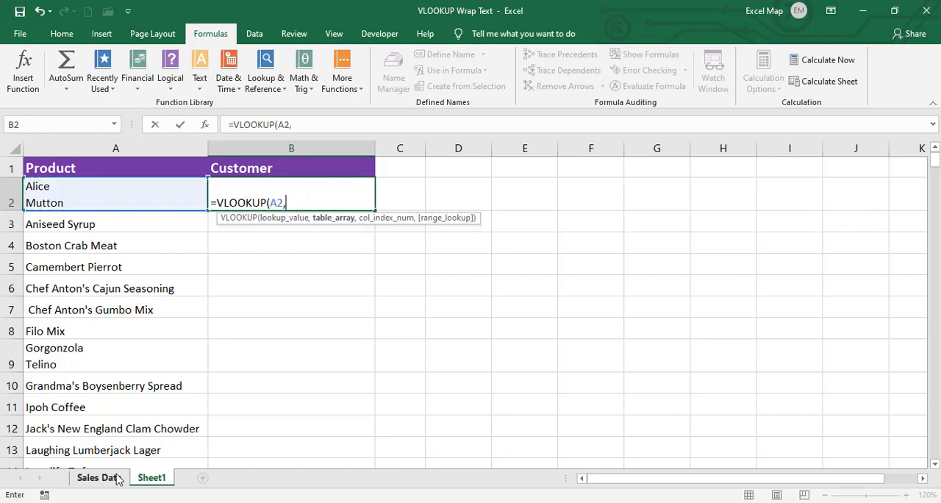
- Complete the formula as =VLOOKUP(A2,'Sales Data'!A:F,2,0) and fill it down the Customer column
click(116, 478)
click(188, 148)
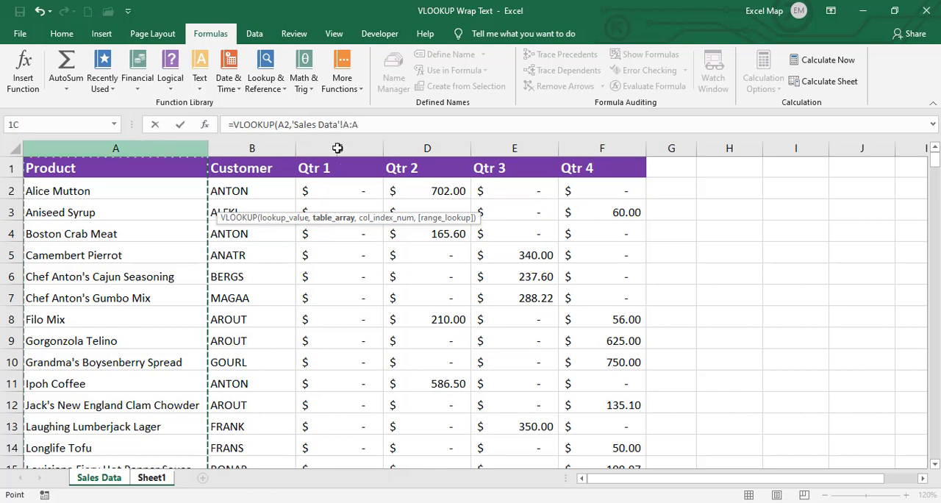
drag(338, 148, 593, 148)
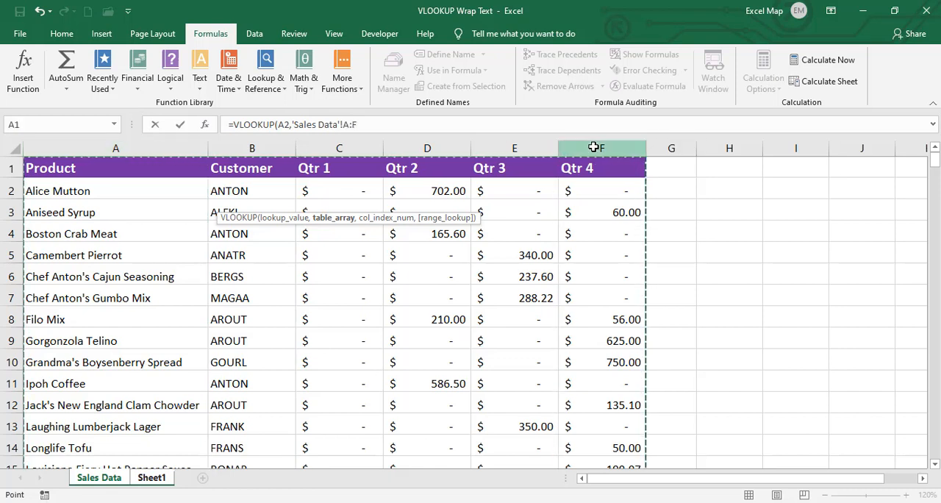
text(,2)
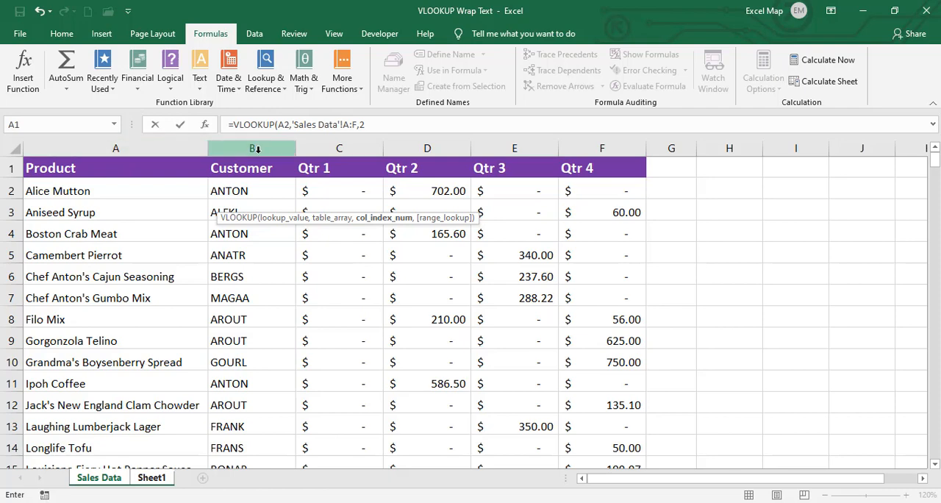
text(,0)
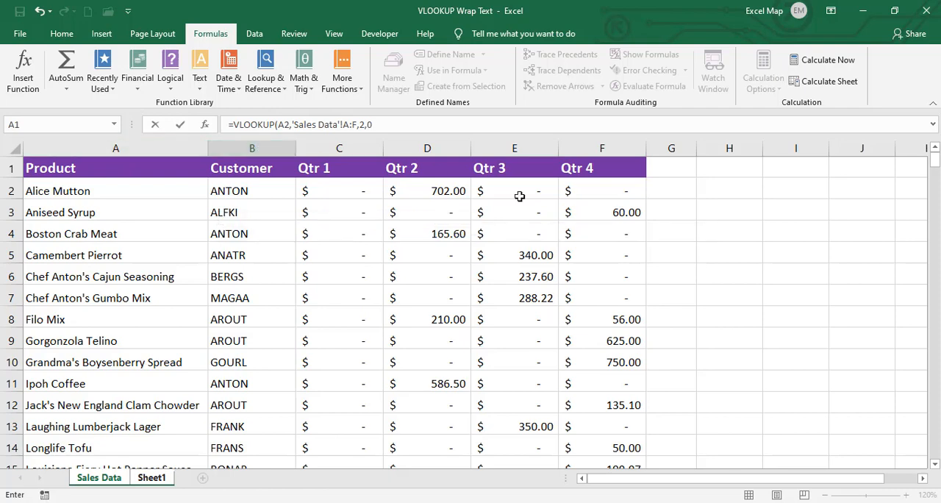
text())
key(Return)
click(353, 201)
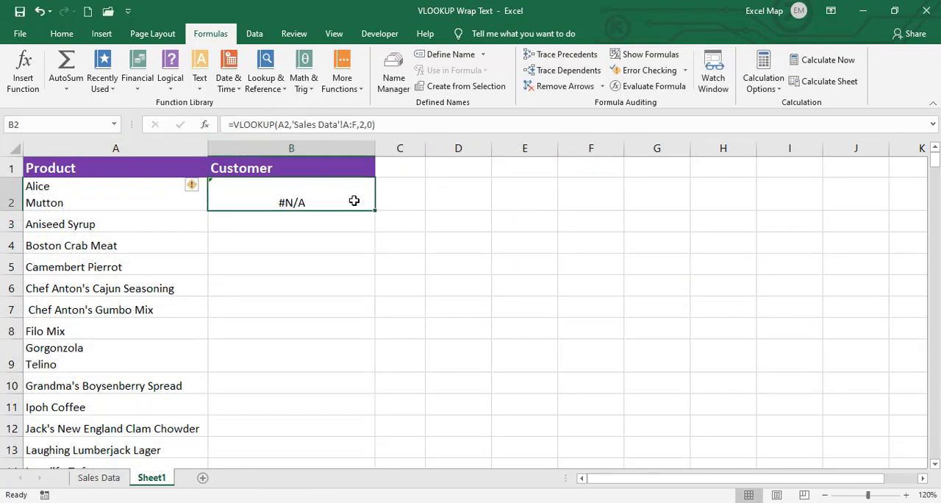
double_click(374, 210)
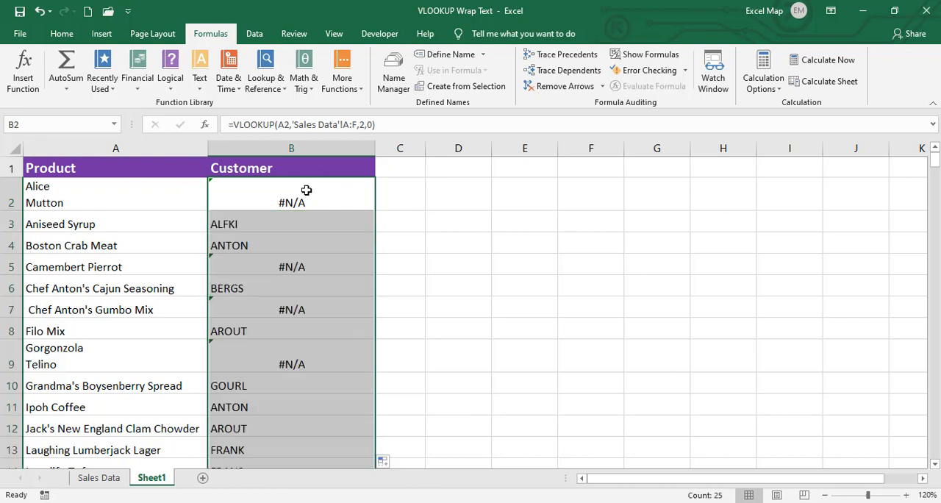
- Examine the product names in A2, A5, A7 and A9 and the lookup formula in B2
click(159, 204)
click(167, 265)
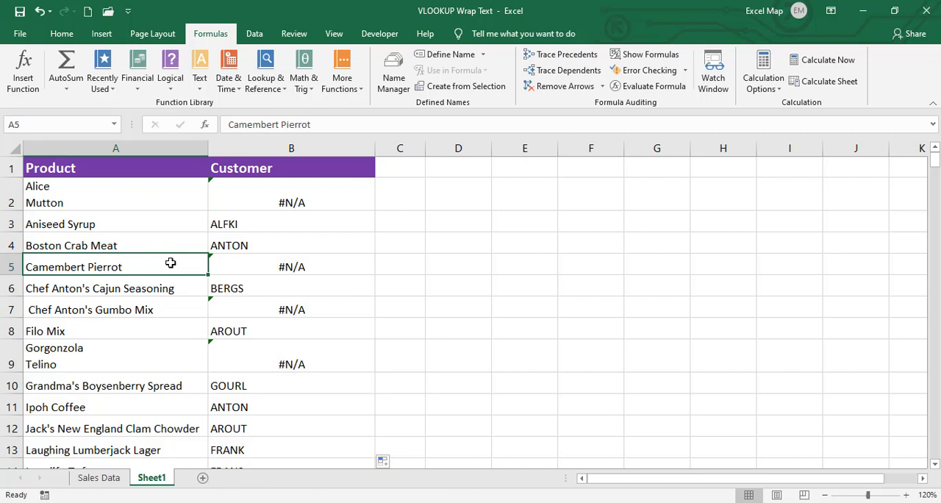
click(167, 306)
click(151, 346)
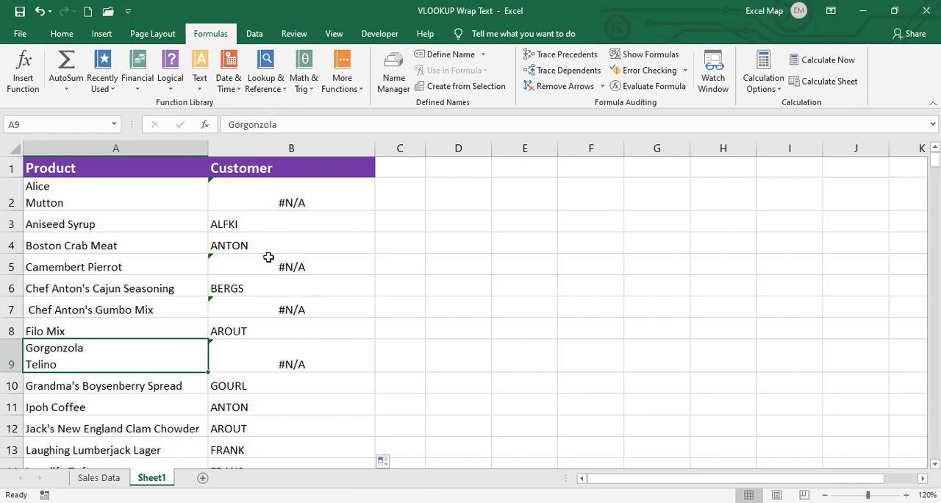
click(253, 200)
double_click(253, 200)
key(ctrl+Return)
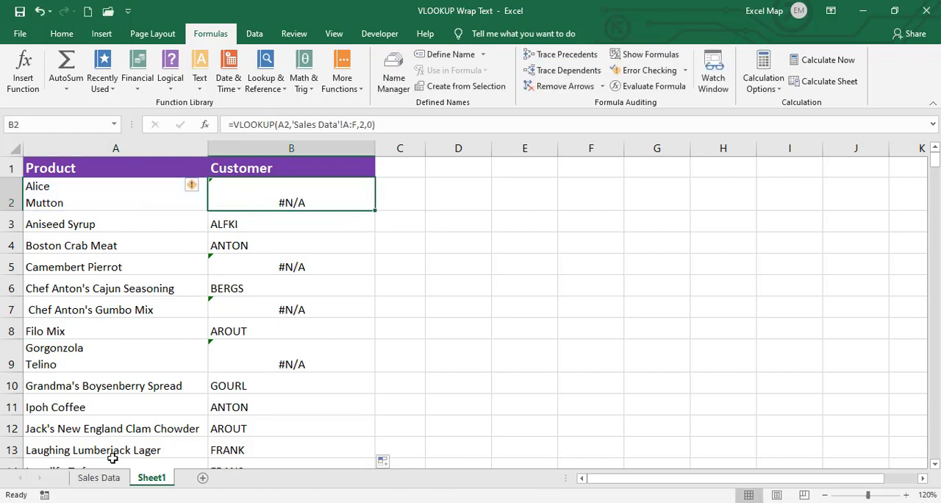
- Check the Alice Mutton row in Sales Data against the lookups on Sheet1, including cells B7 and B3
click(97, 477)
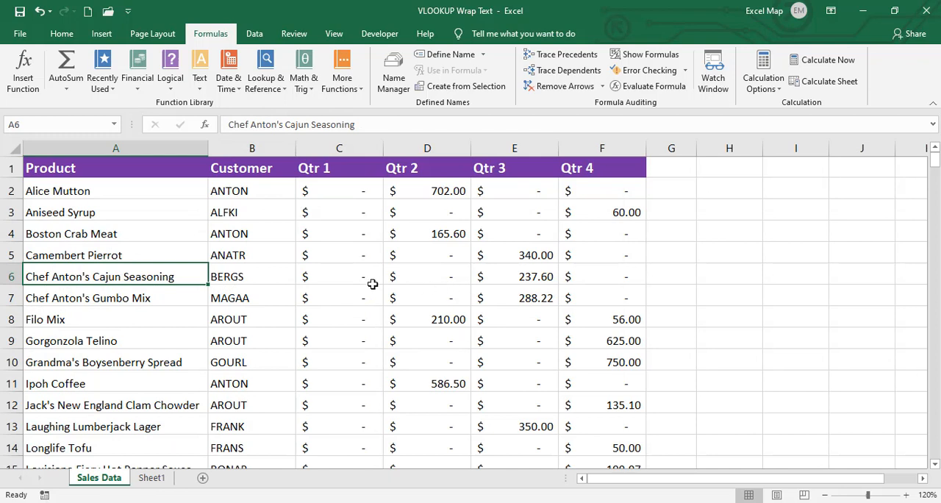
click(162, 183)
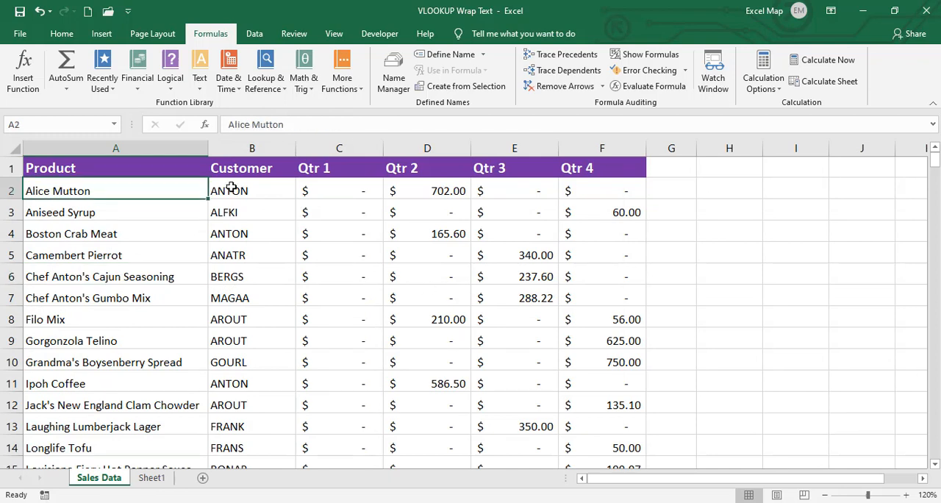
click(233, 188)
click(152, 477)
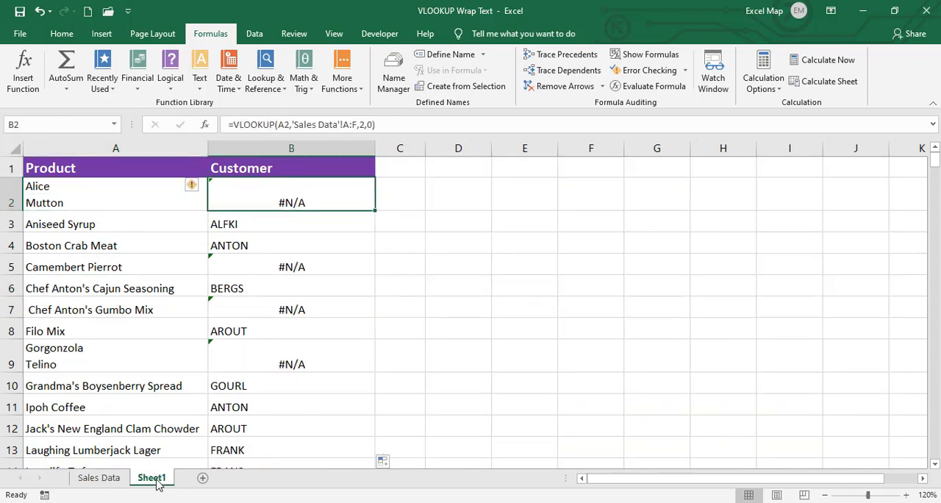
click(263, 299)
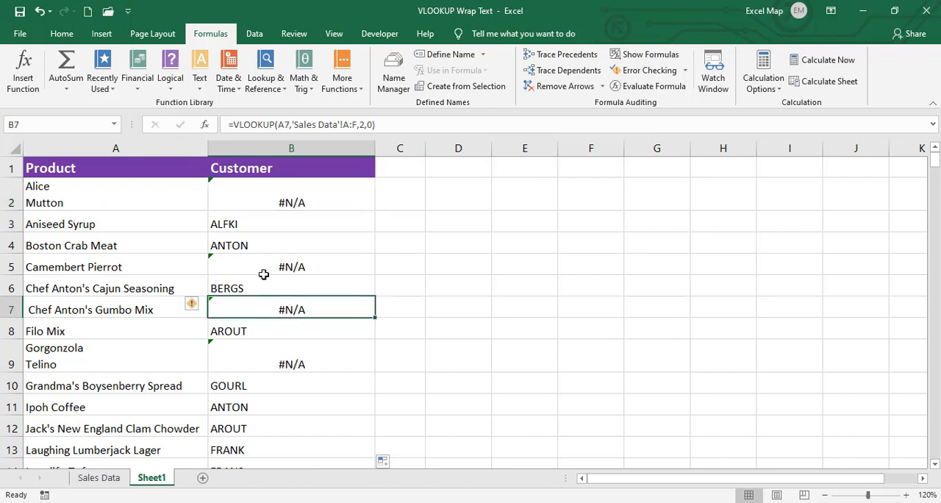
click(263, 230)
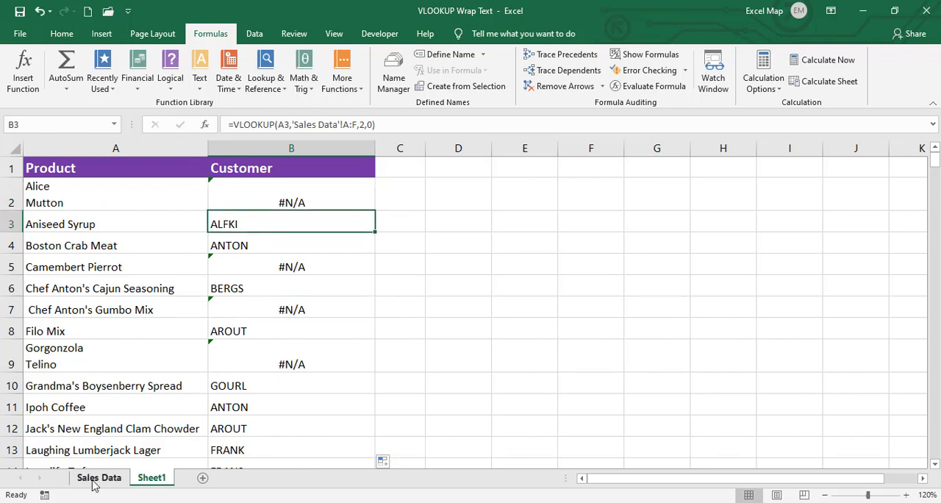
- Enter =A2='Sales Data'!A2 in D2 to test whether the two Alice Mutton product names match
double_click(489, 193)
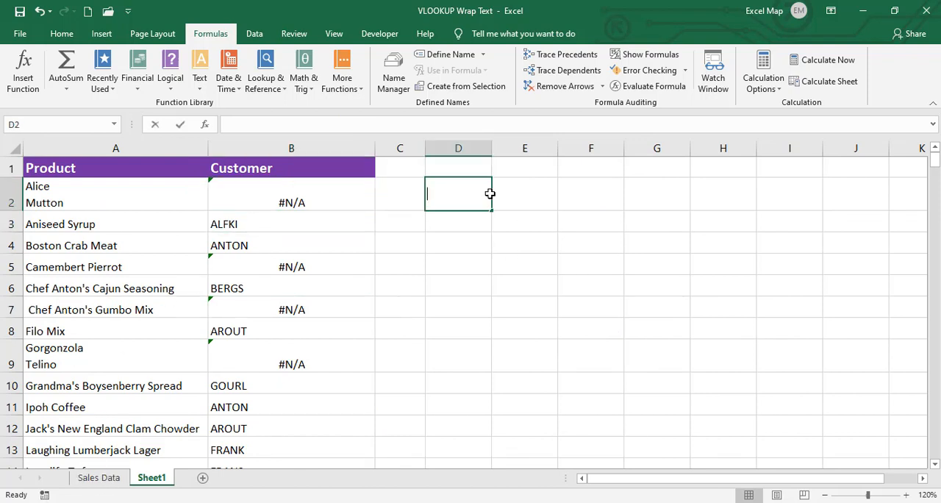
text(=)
click(126, 194)
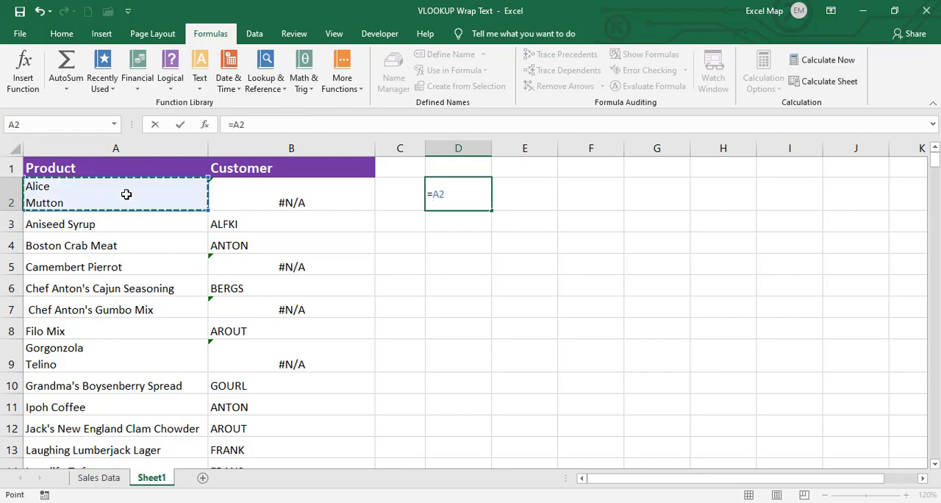
text(=)
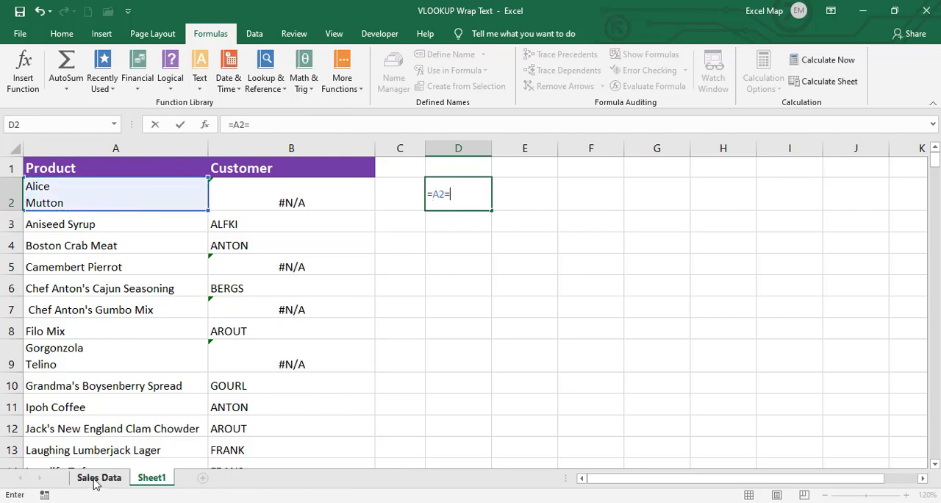
click(95, 478)
click(93, 194)
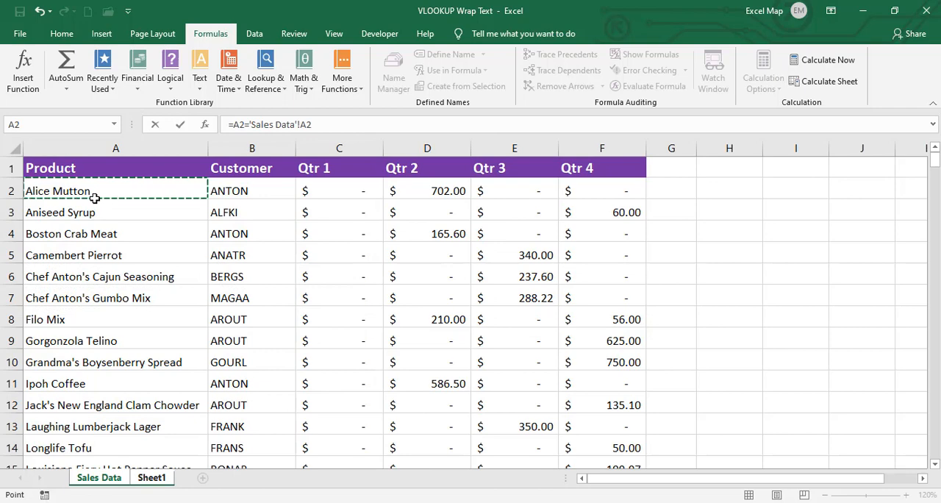
key(Return)
- Delete the comparison formula from D2 and clear the plain VLOOKUP formulas from B2 down the Customer column
click(456, 191)
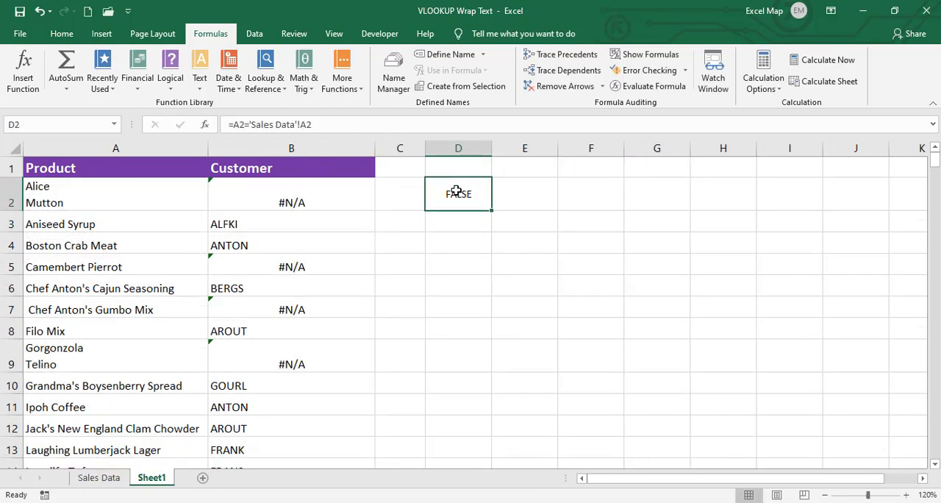
key(Delete)
click(297, 188)
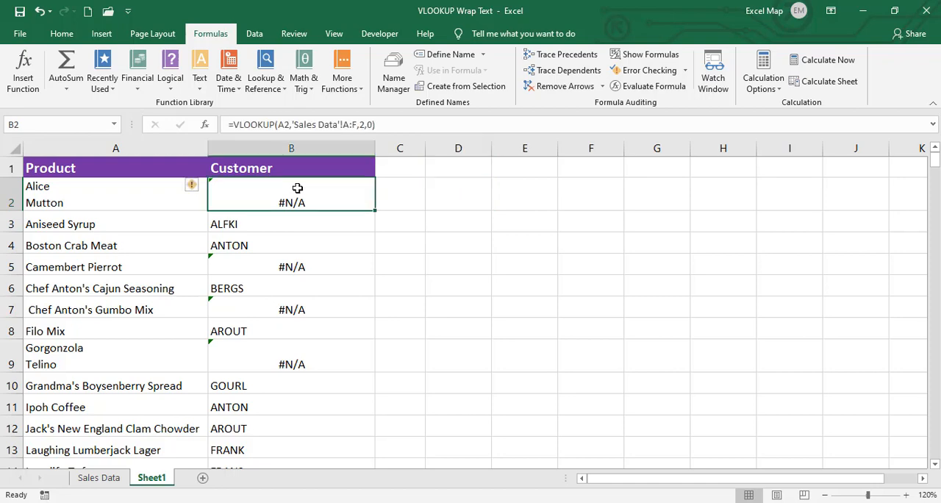
key(ctrl+shift+Down)
key(Delete)
scroll(297, 188, up, 4)
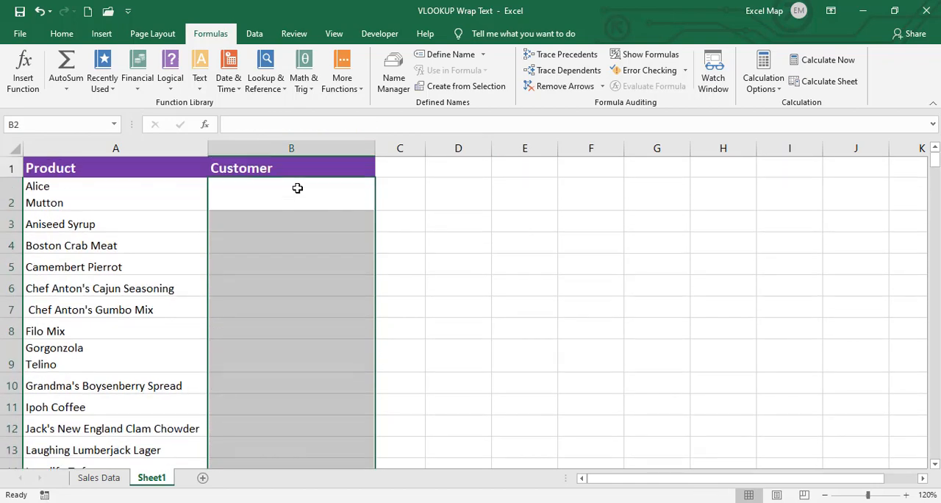
click(296, 188)
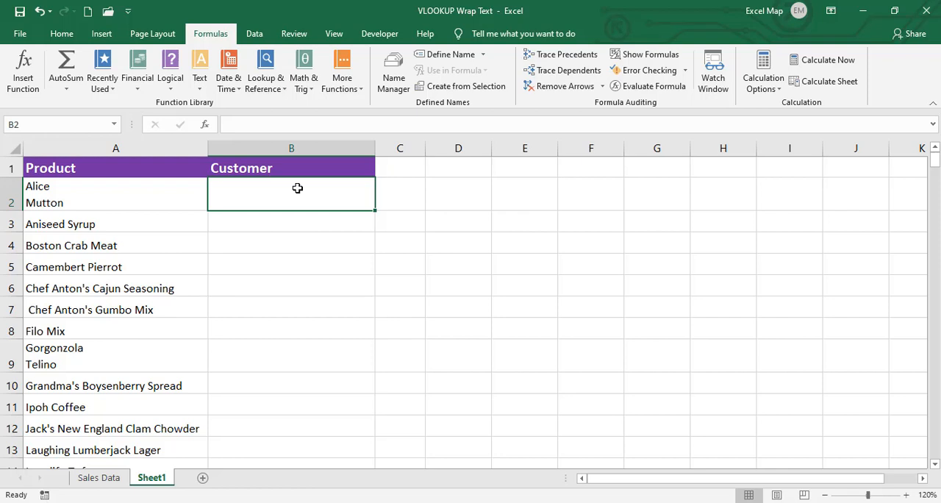
- Begin a VLOOKUP formula in B2 that uses CLEAN and TRIM on A2 as the lookup value
click(97, 247)
click(288, 195)
text(=)
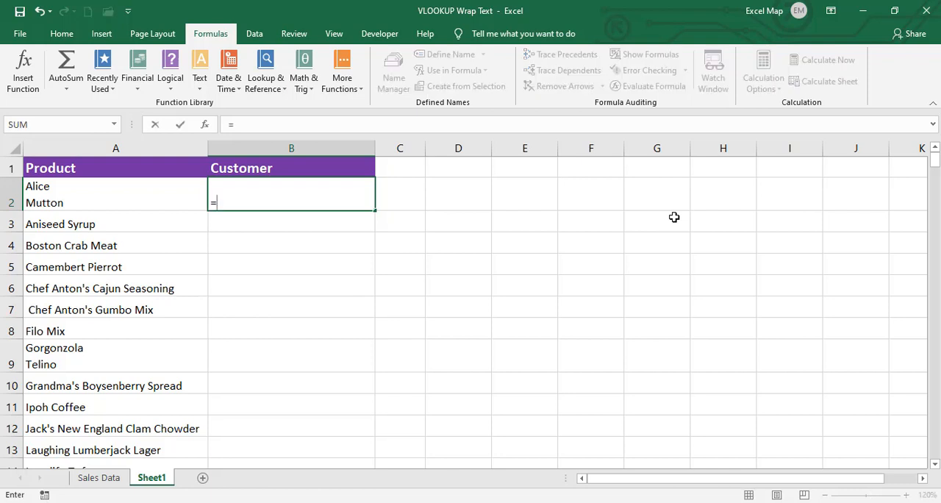
text(v)
key(BackSpace)
text(VLO)
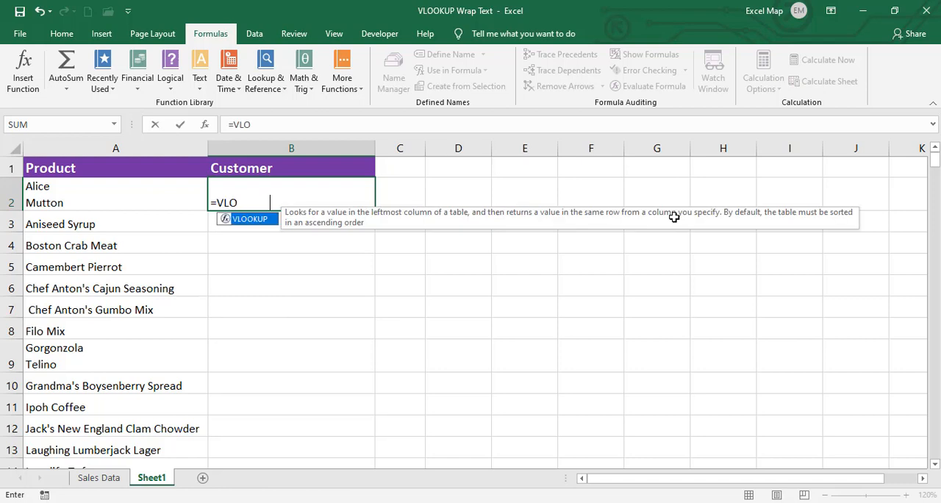
key(Tab)
text(TRIM)
key(BackSpace)
key(BackSpace)
key(BackSpace)
key(BackSpace)
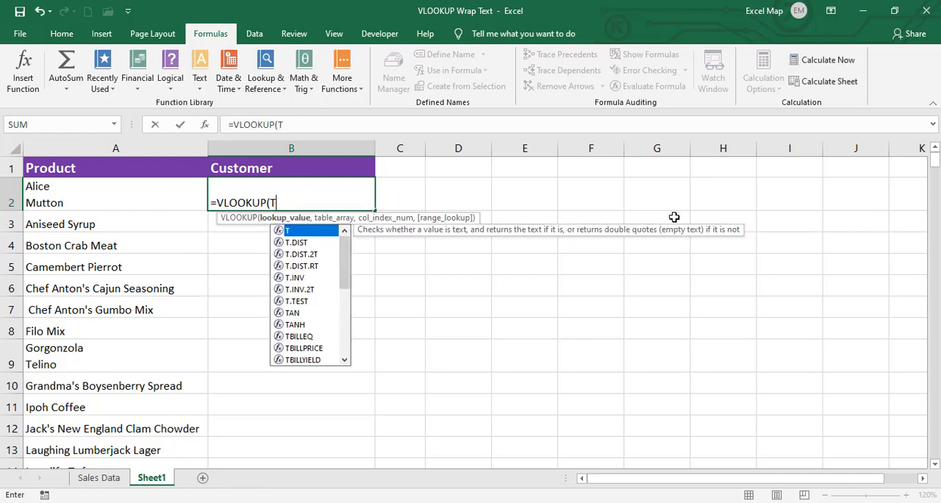
text(CLE)
key(BackSpace)
text(LE)
key(Tab)
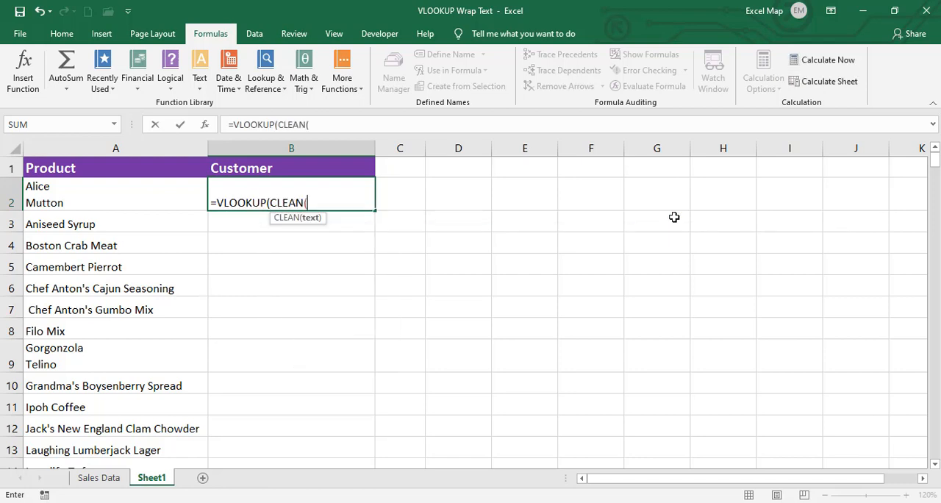
text(TRIM(A)
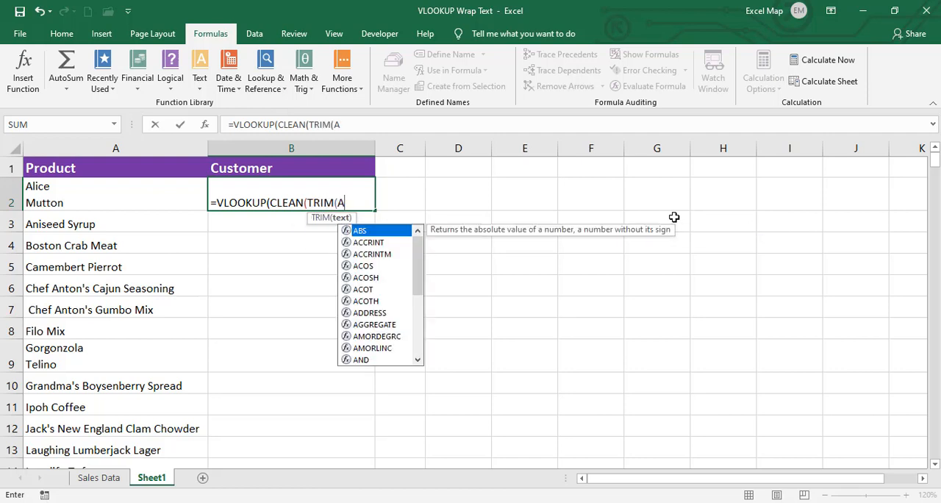
text(2),)
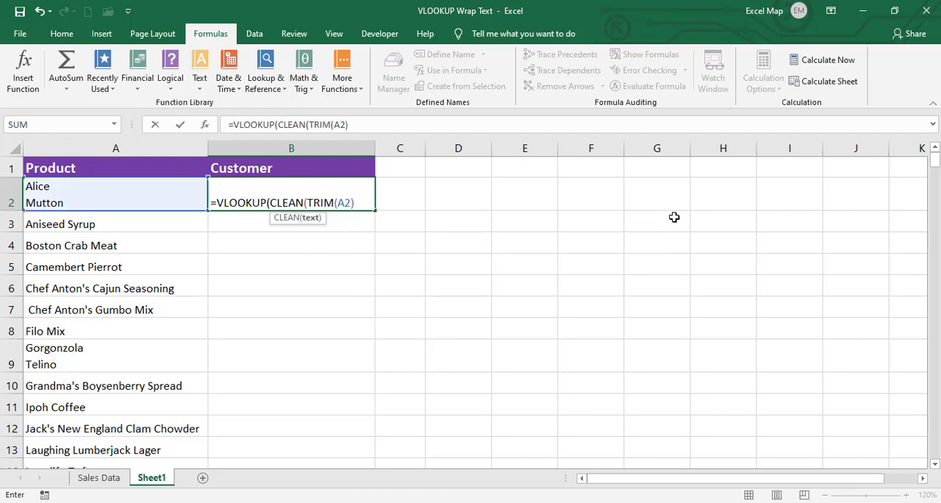
- Complete the B2 formula as =VLOOKUP(CLEAN(TRIM(A2)),'Sales Data'!A:F,2,0), including the missing closing parenthesis for CLEAN
click(86, 481)
drag(111, 149, 603, 149)
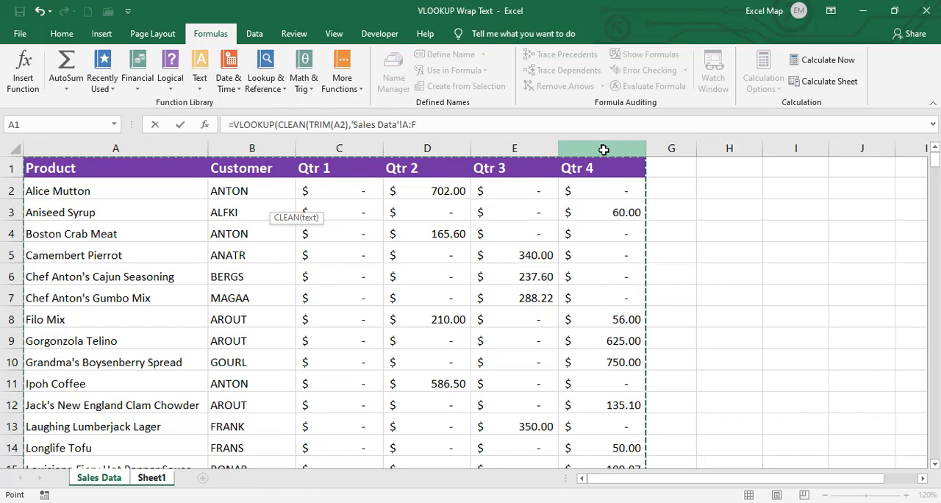
text(,2)
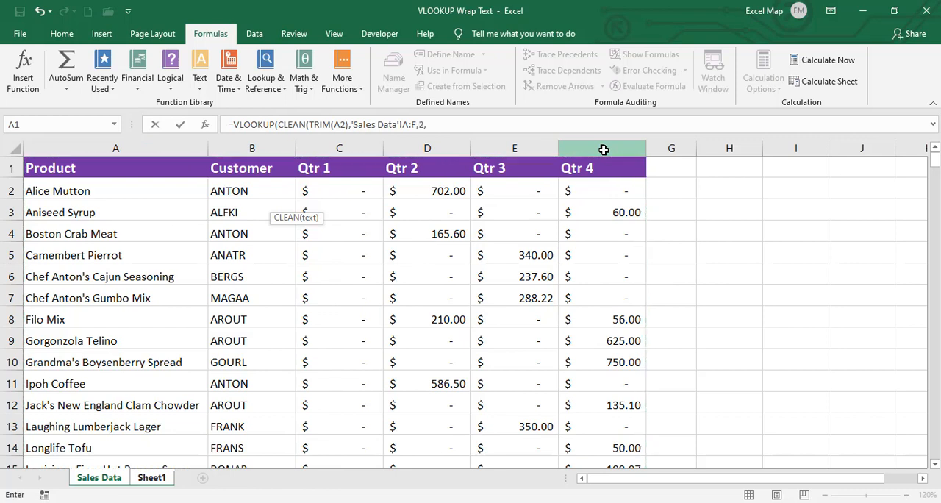
text(,0))
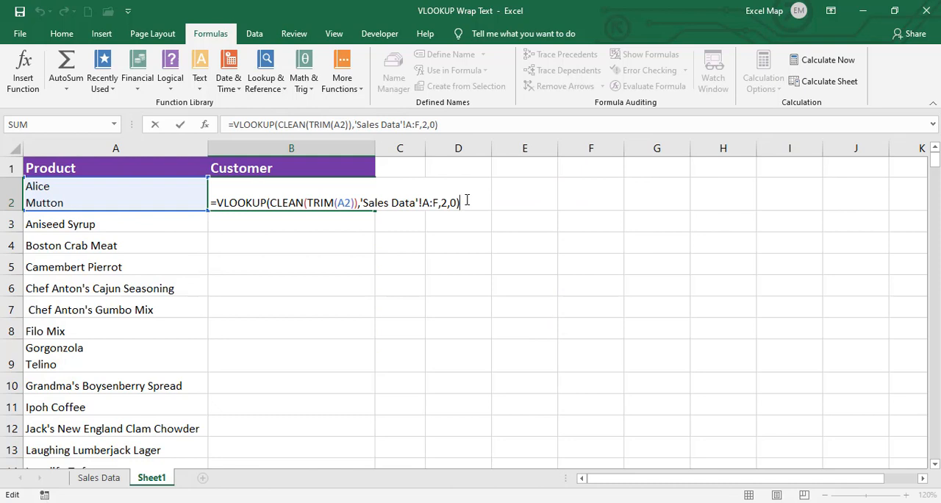
key(Return)
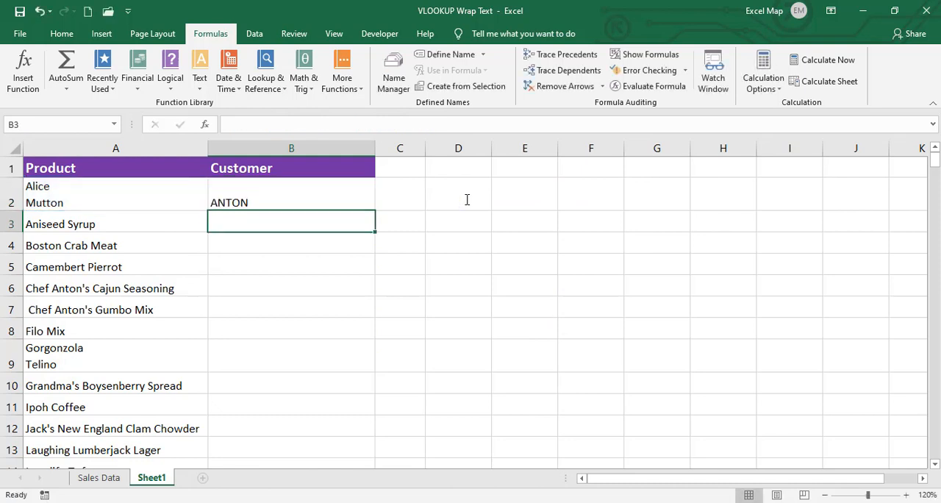
- Fill the B2 formula down the Customer column and check the Alice Mutton row
click(371, 192)
double_click(374, 209)
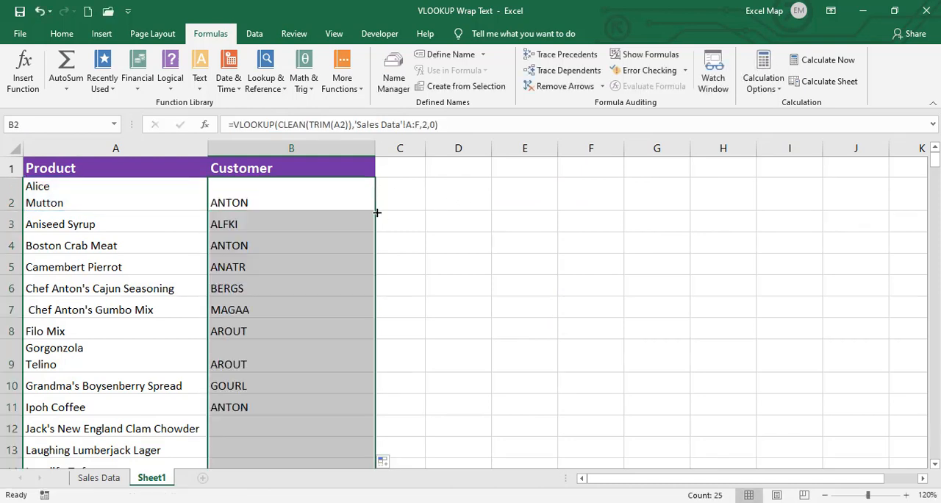
click(76, 197)
click(237, 202)
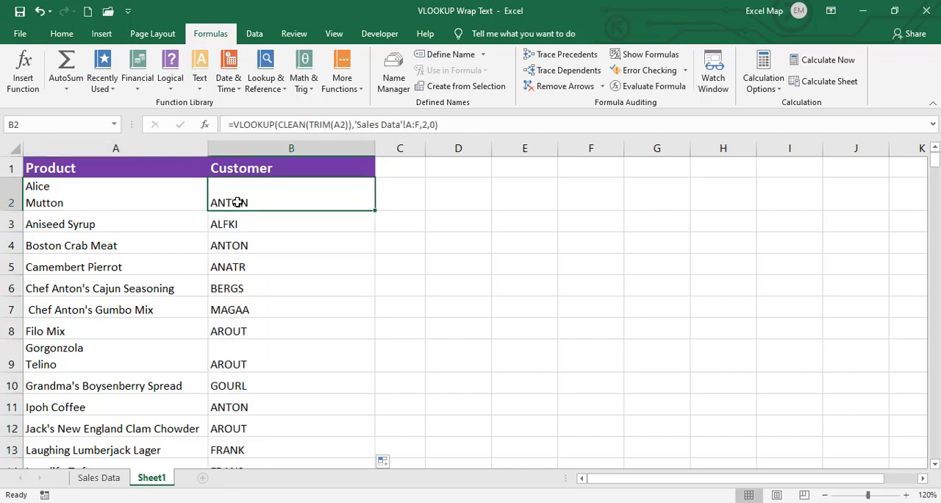